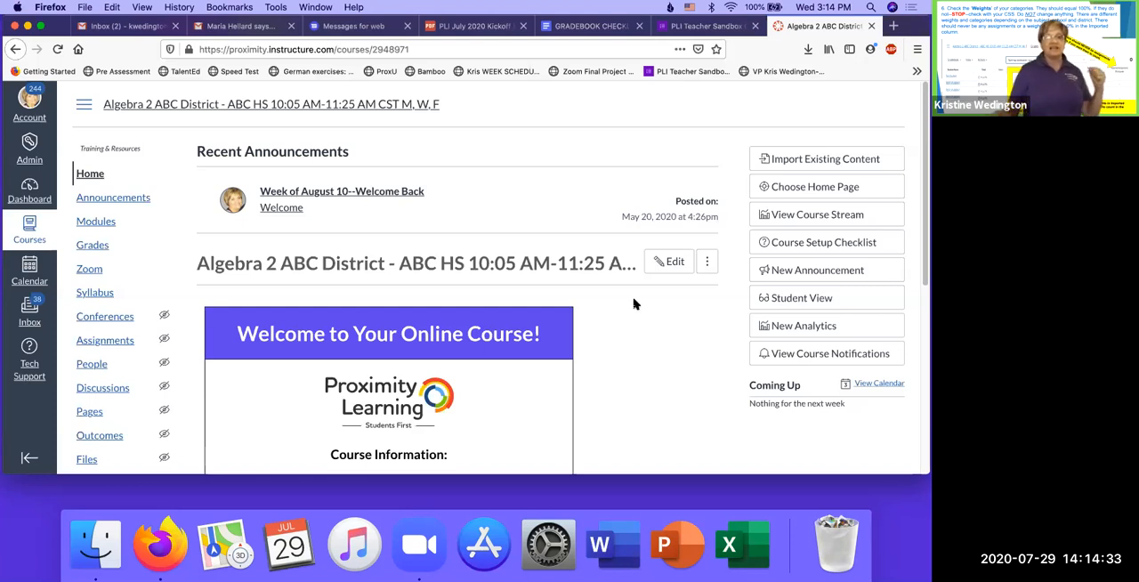
# - Open the Algebra 2 course gradebook and review its filter and column arrangement options
pyautogui.click(96, 248)
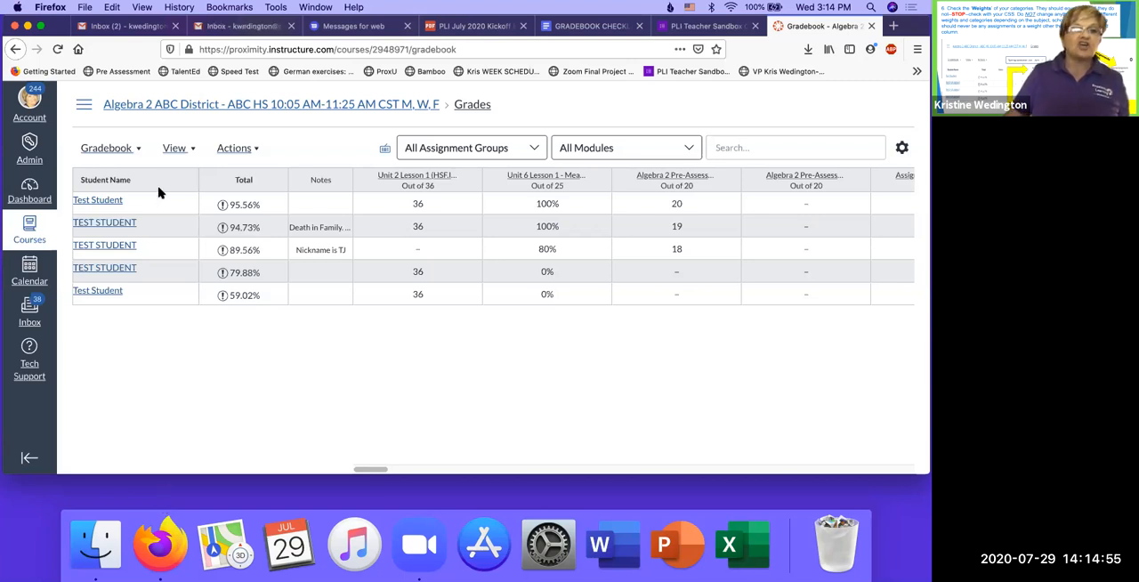
pyautogui.click(193, 152)
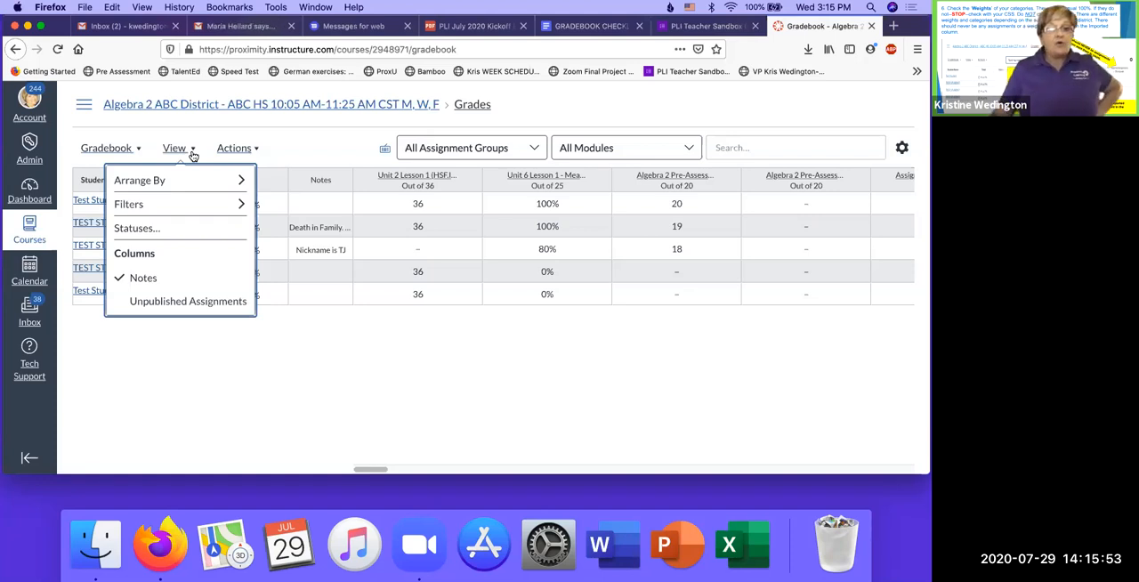
pyautogui.moveTo(178, 205)
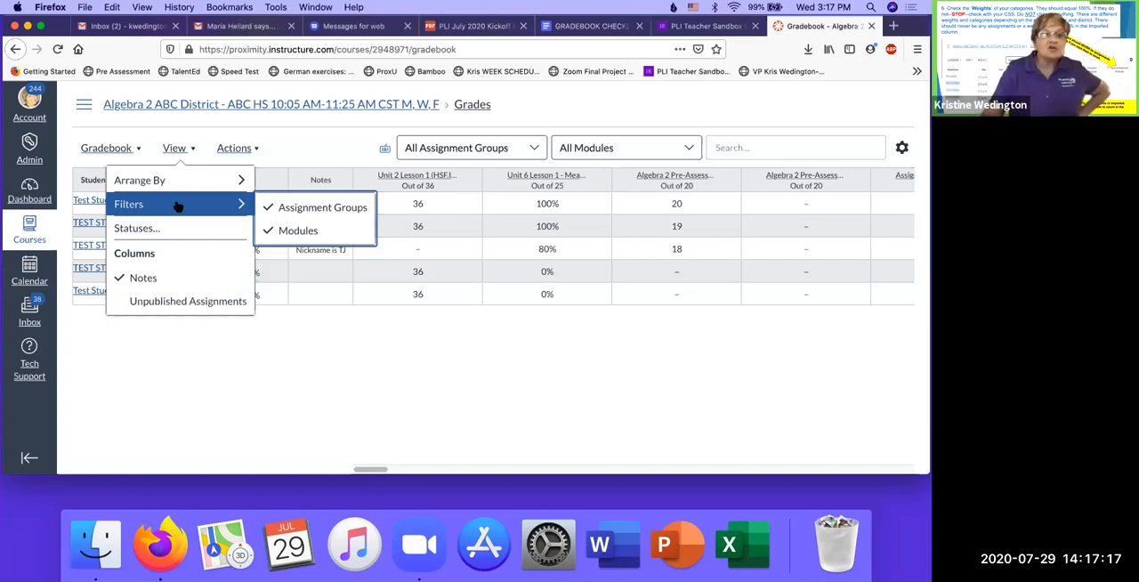
pyautogui.moveTo(178, 176)
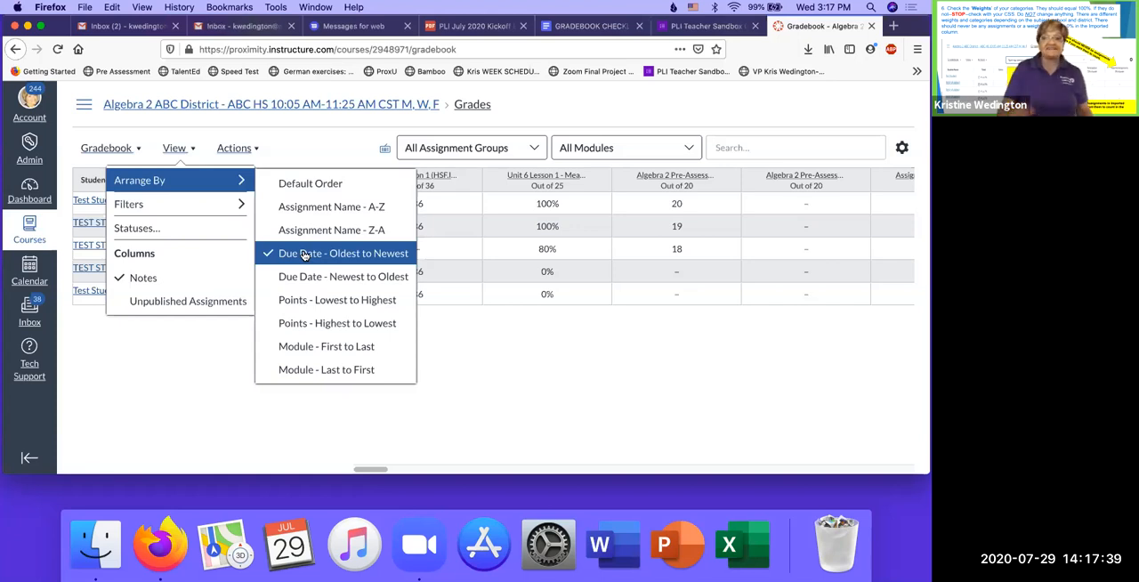
pyautogui.click(516, 419)
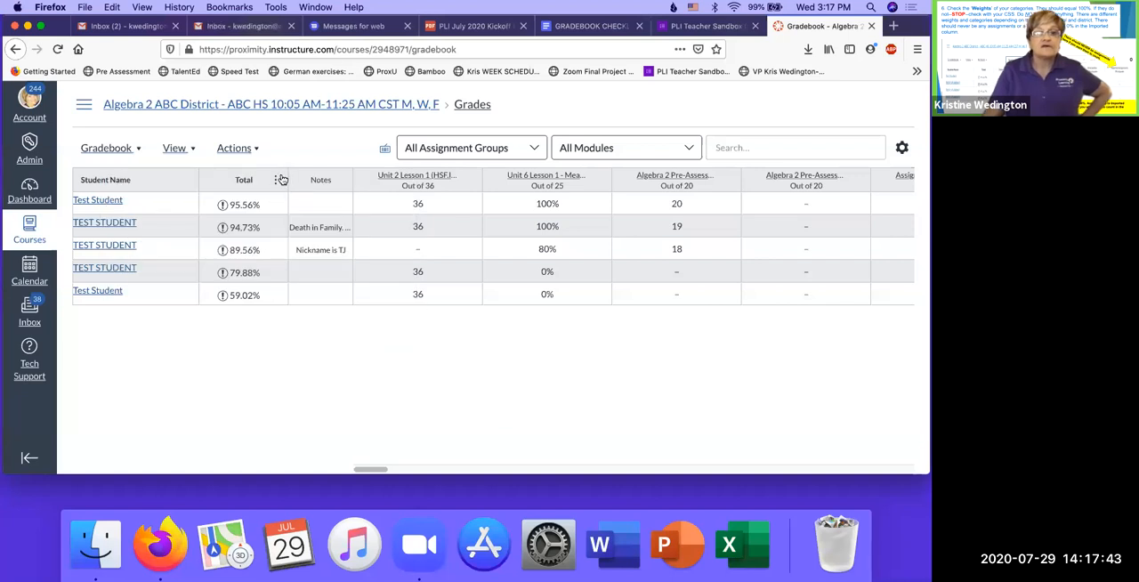
# - Move the Total column to the end of the gradebook and return it to the front
pyautogui.click(275, 180)
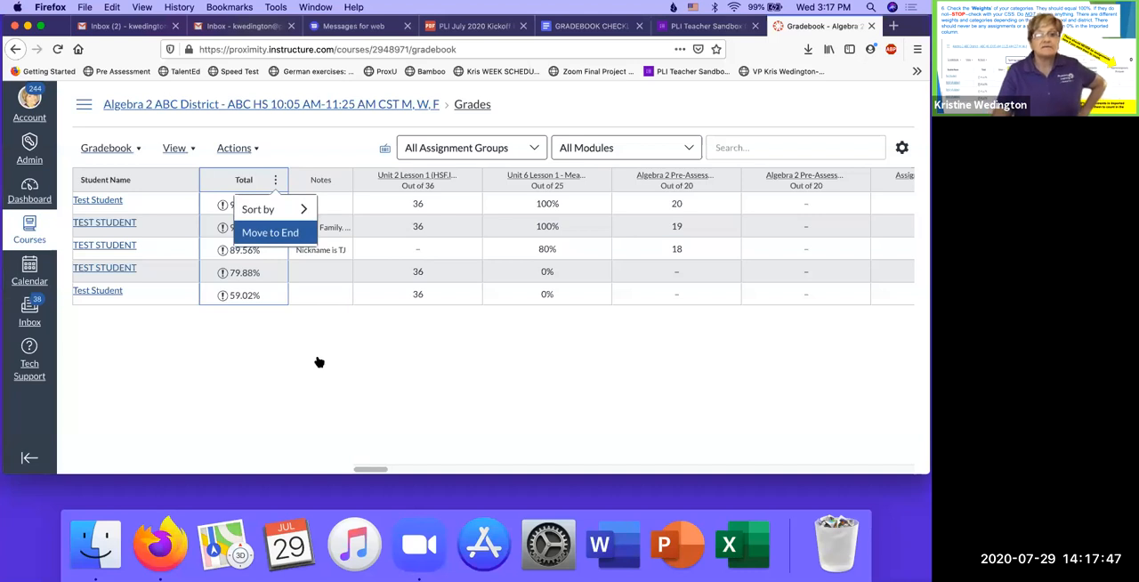
pyautogui.press('Return')
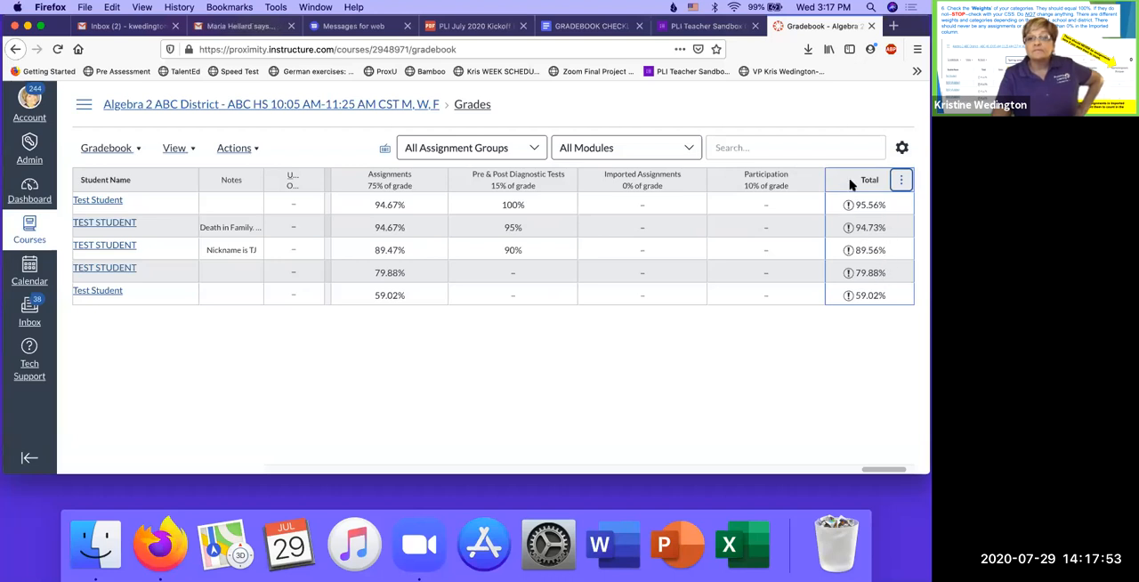
pyautogui.click(902, 180)
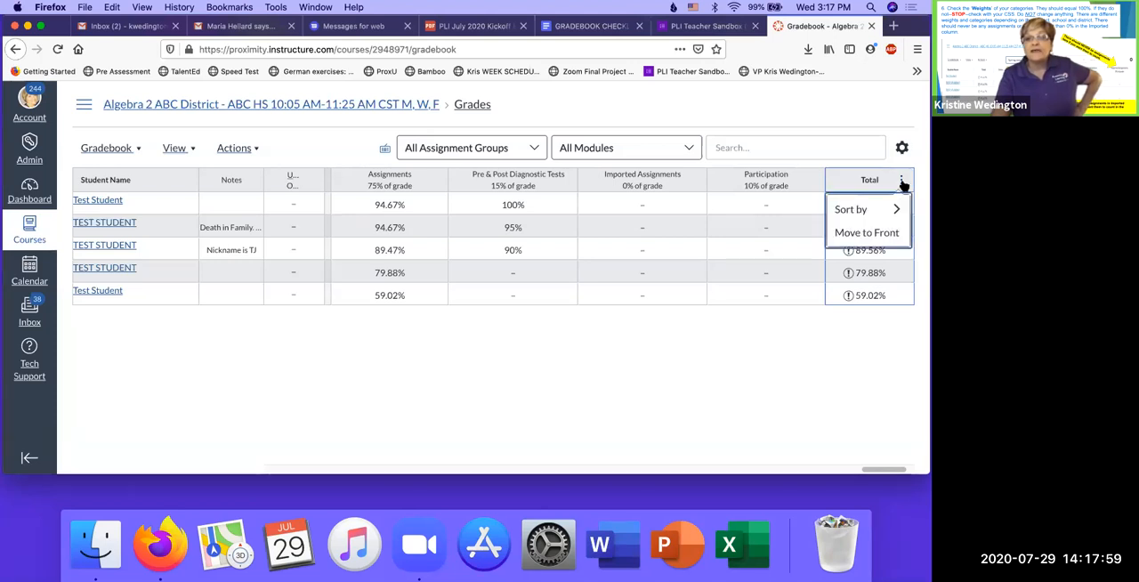
pyautogui.click(885, 234)
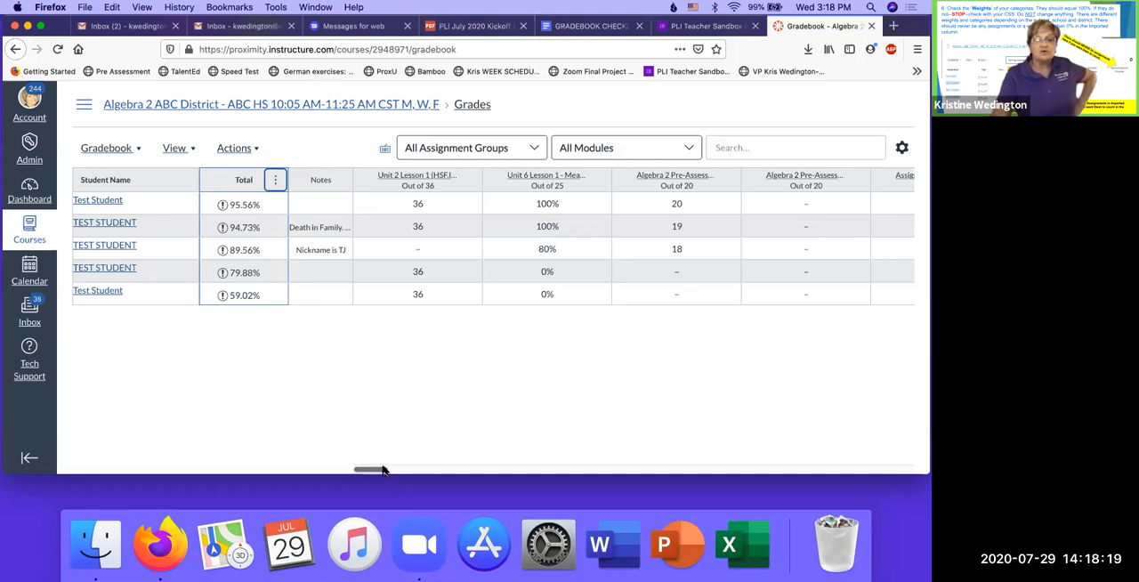
# - Move the Participation category column ahead of Imported Assignments at the far end of the gradebook
pyautogui.hscroll(2, 418, 471)
pyautogui.hscroll(10, 445, 469)
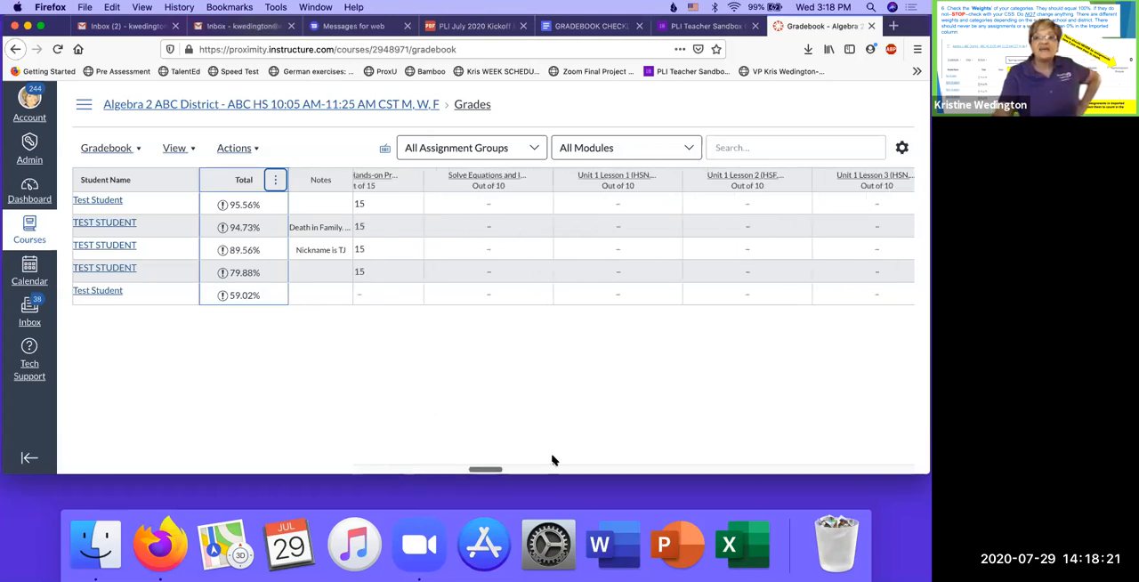
pyautogui.hscroll(8, 748, 425)
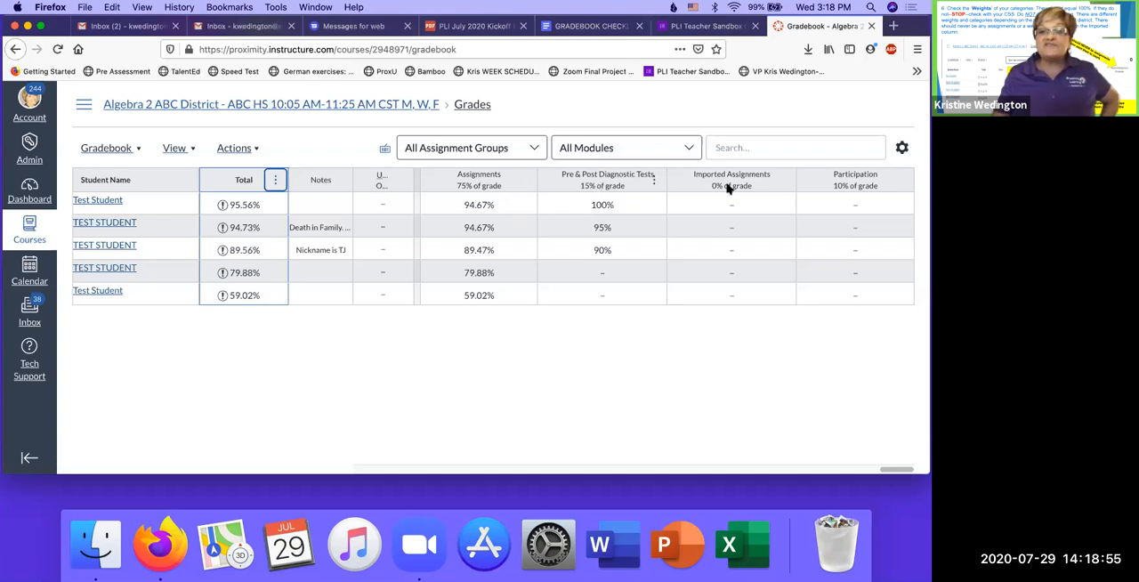
pyautogui.moveTo(841, 189); pyautogui.dragTo(696, 192)
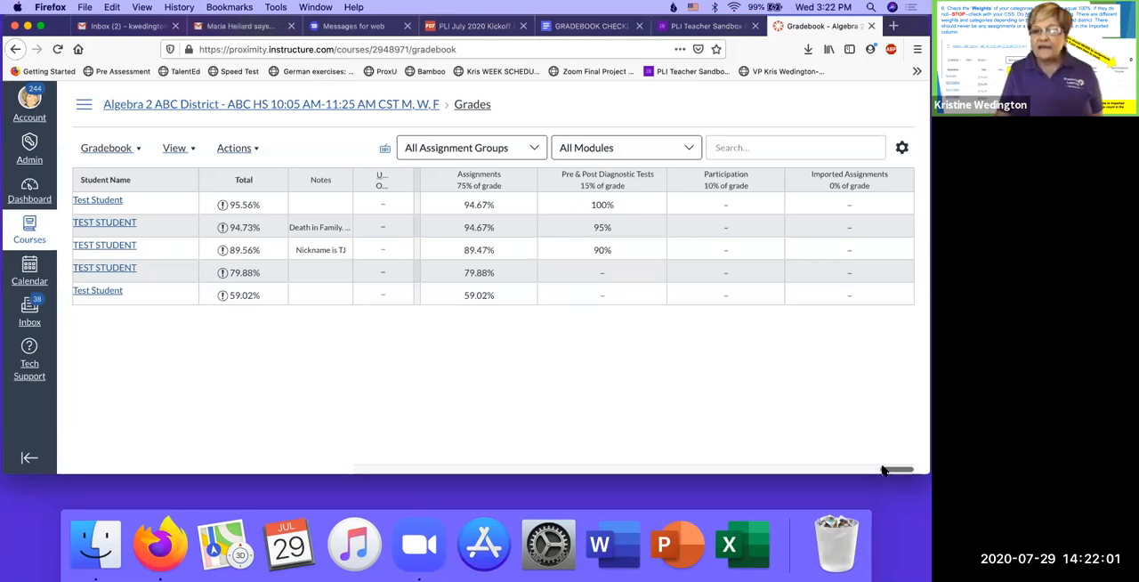
# - Reset the gradebook column order by arranging it by Due Date - Oldest to Newest, and check the category columns
pyautogui.moveTo(885, 470); pyautogui.dragTo(356, 473)
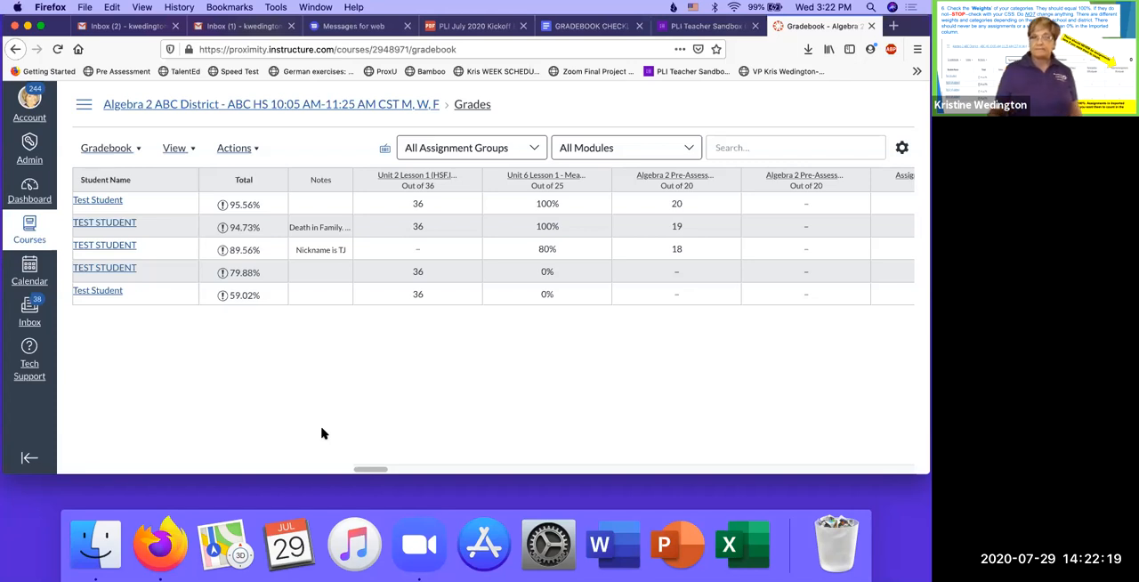
pyautogui.click(192, 153)
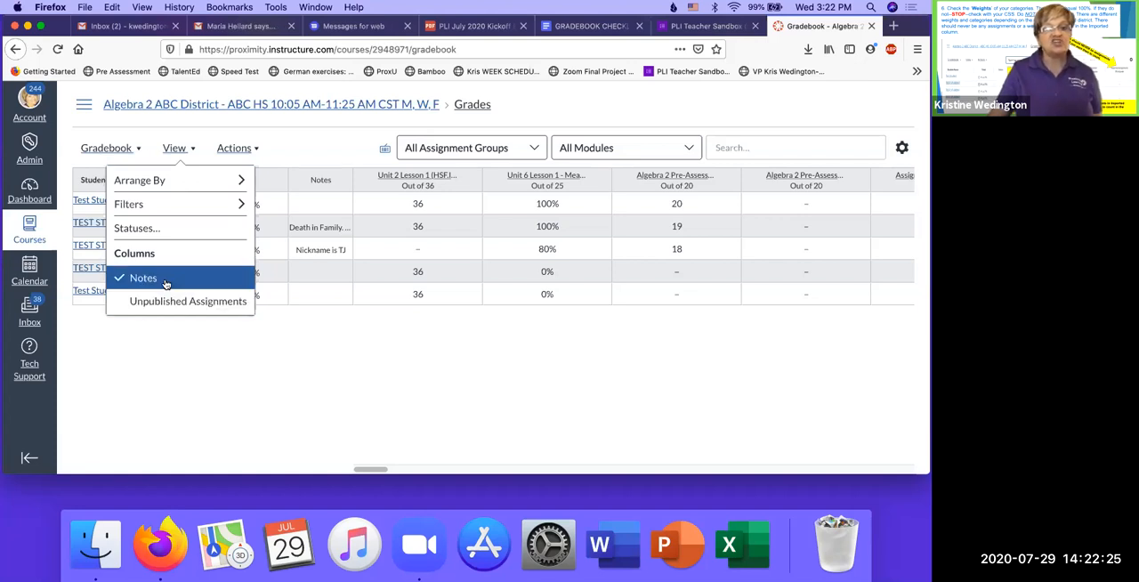
pyautogui.moveTo(174, 203)
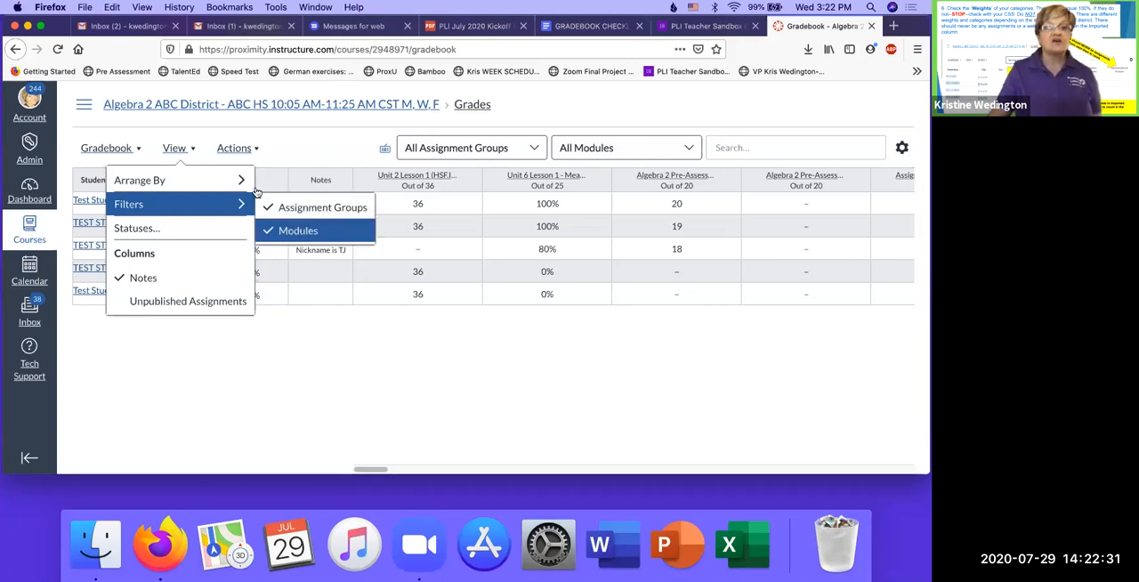
pyautogui.moveTo(219, 178)
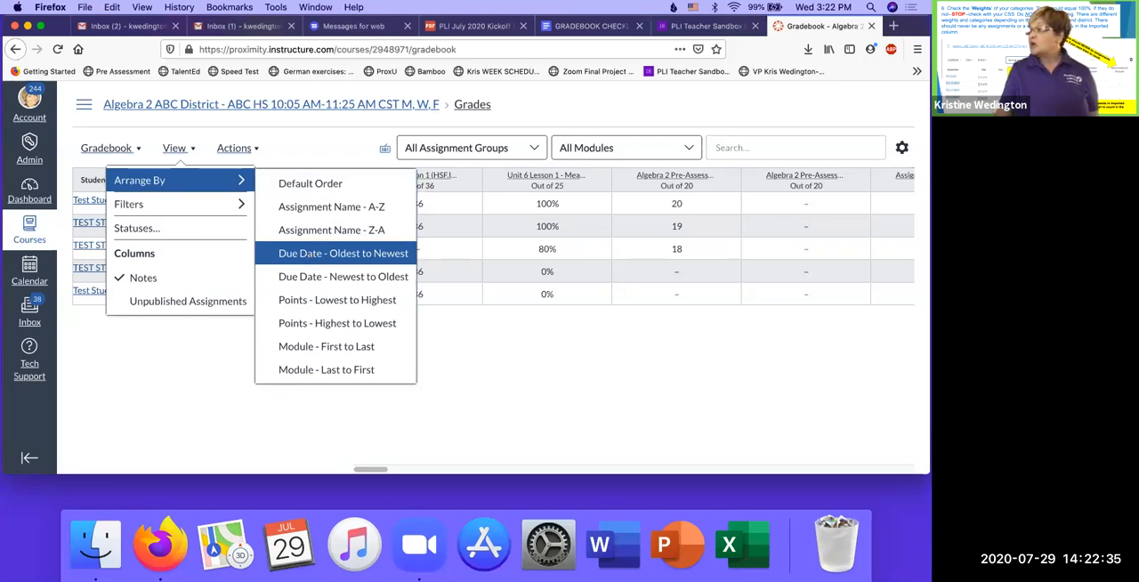
pyautogui.click(310, 255)
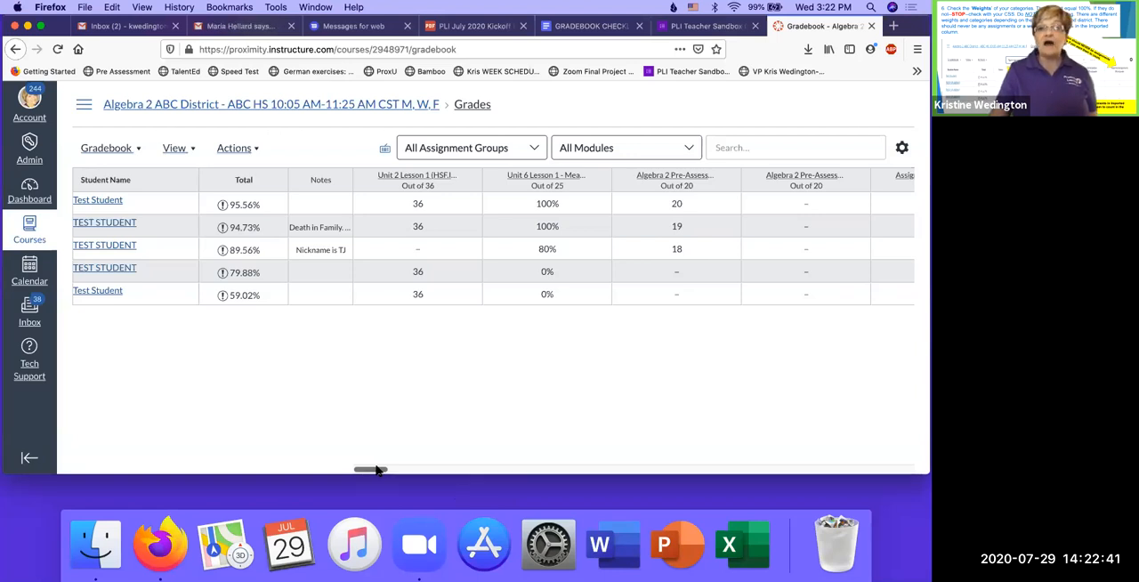
pyautogui.moveTo(374, 470); pyautogui.dragTo(896, 470)
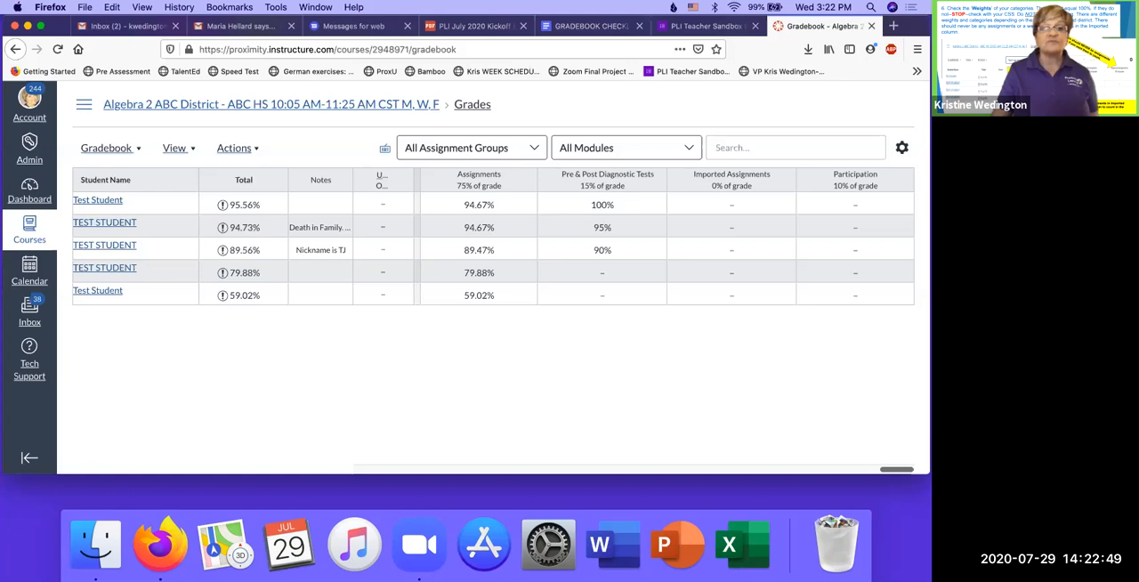
# - Set the Unit 6 Lesson 1 assignment column to enter grades as Points
pyautogui.hscroll(-10, 80, 457)
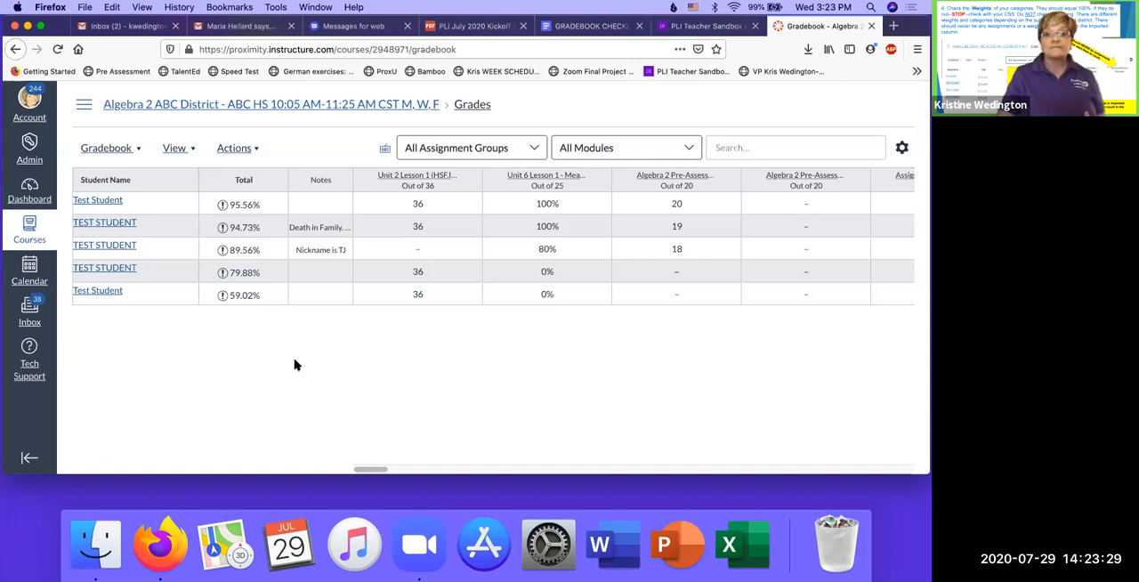
pyautogui.click(599, 181)
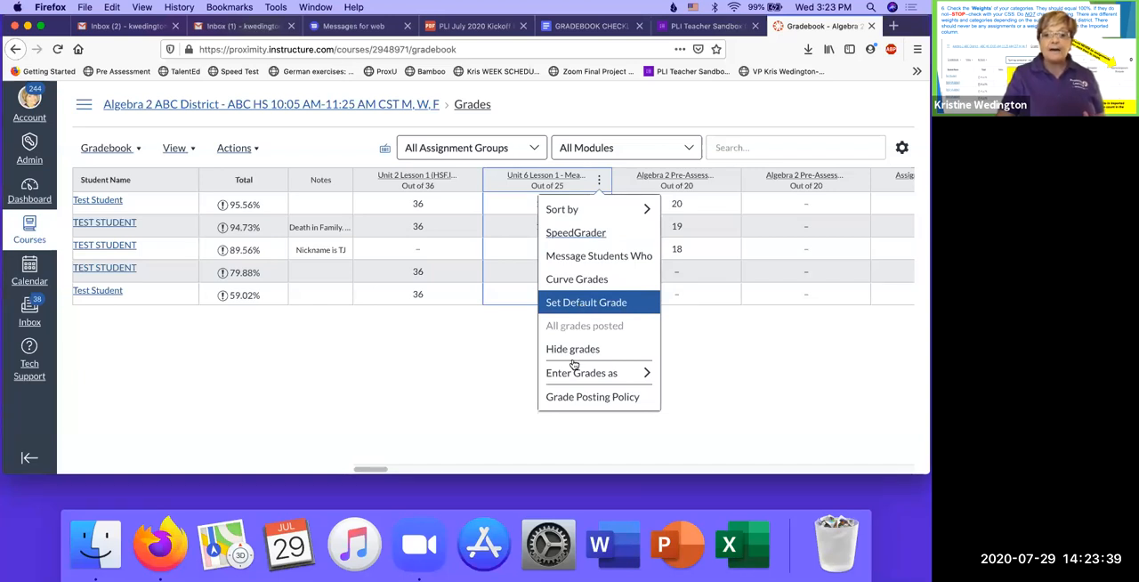
pyautogui.moveTo(575, 374)
pyautogui.click(698, 377)
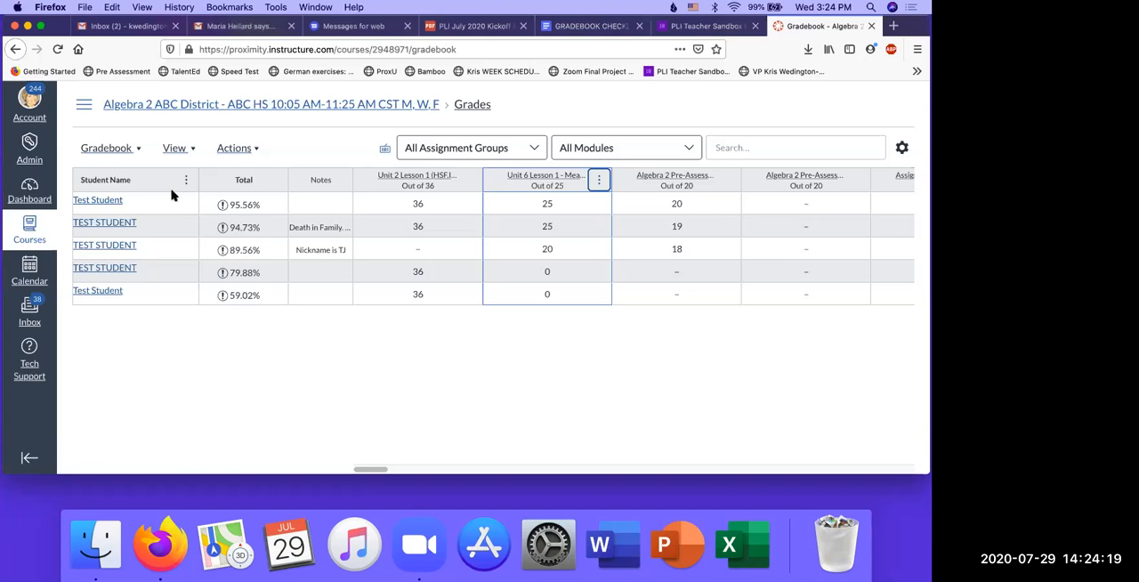
# - Apply the Due Date - Oldest to Newest arrangement to the gradebook again
pyautogui.click(196, 150)
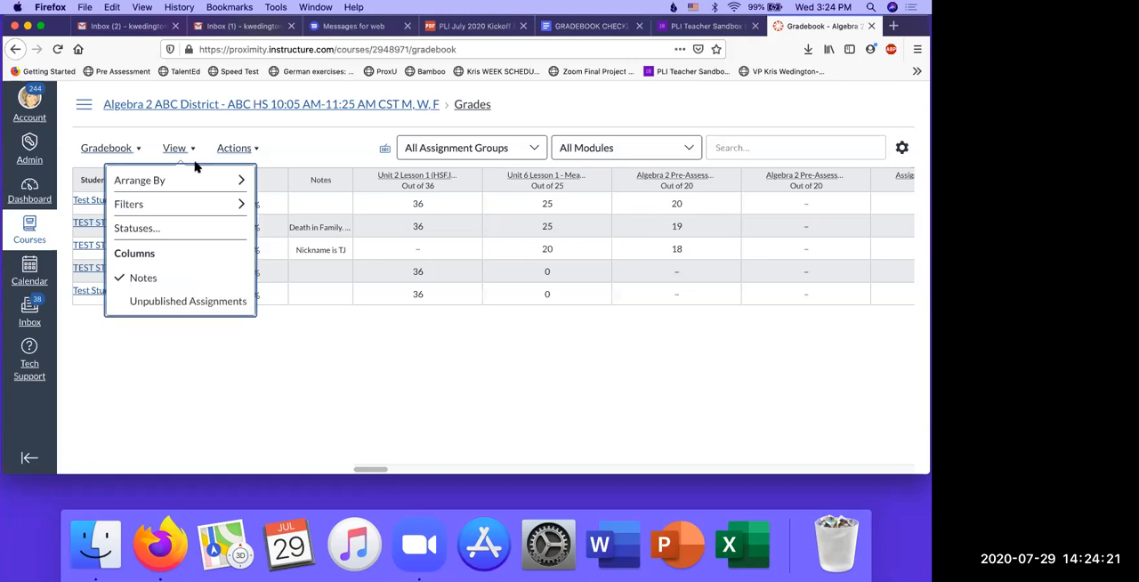
pyautogui.moveTo(200, 181)
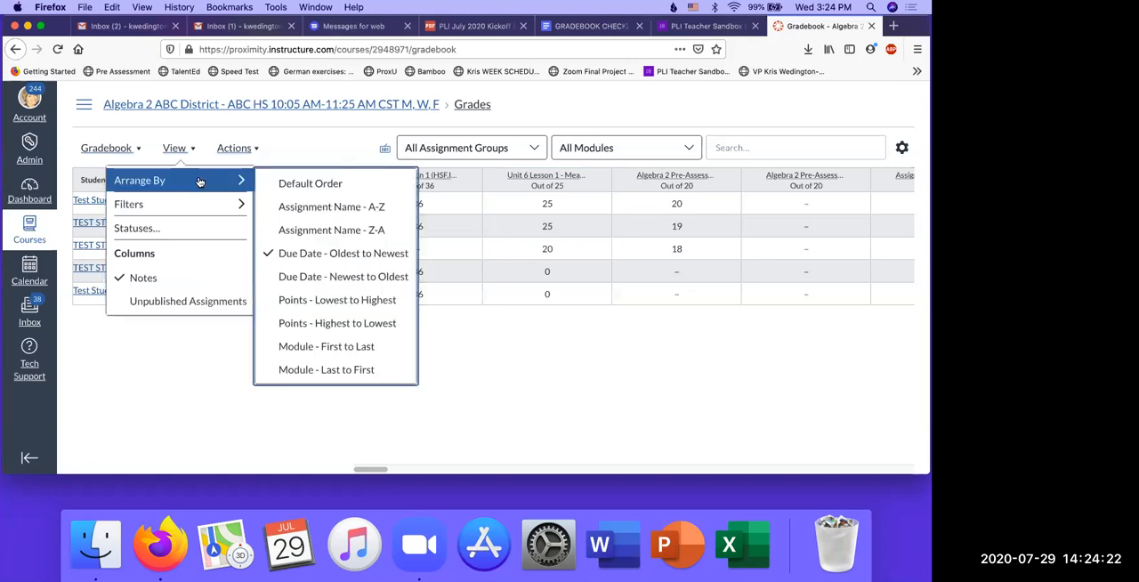
pyautogui.click(294, 255)
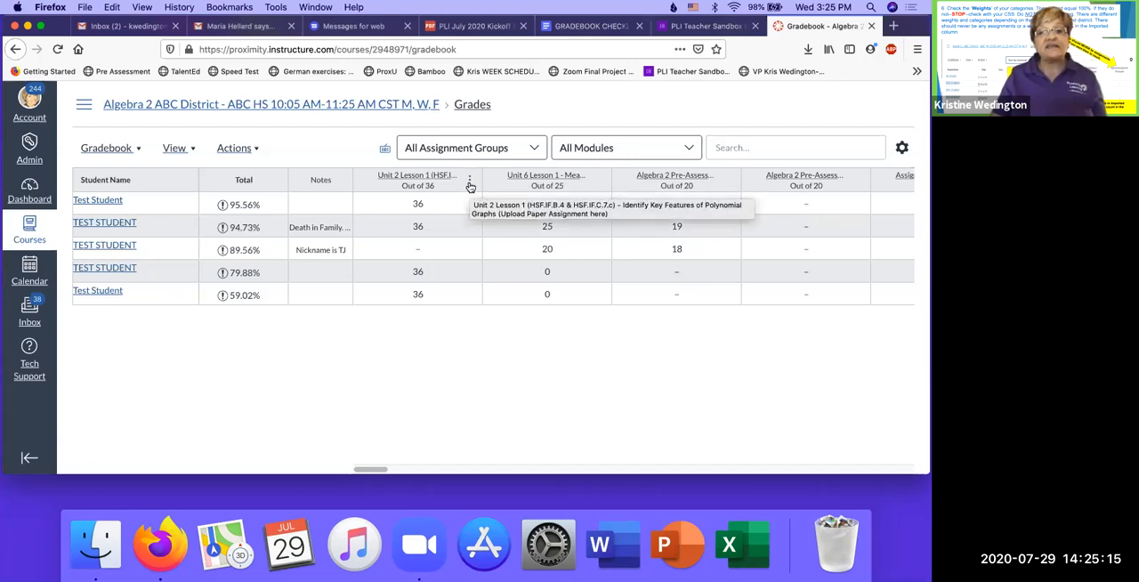
# - Set the Unit 2 Lesson 1 assignment column to enter grades as Percentage
pyautogui.click(469, 183)
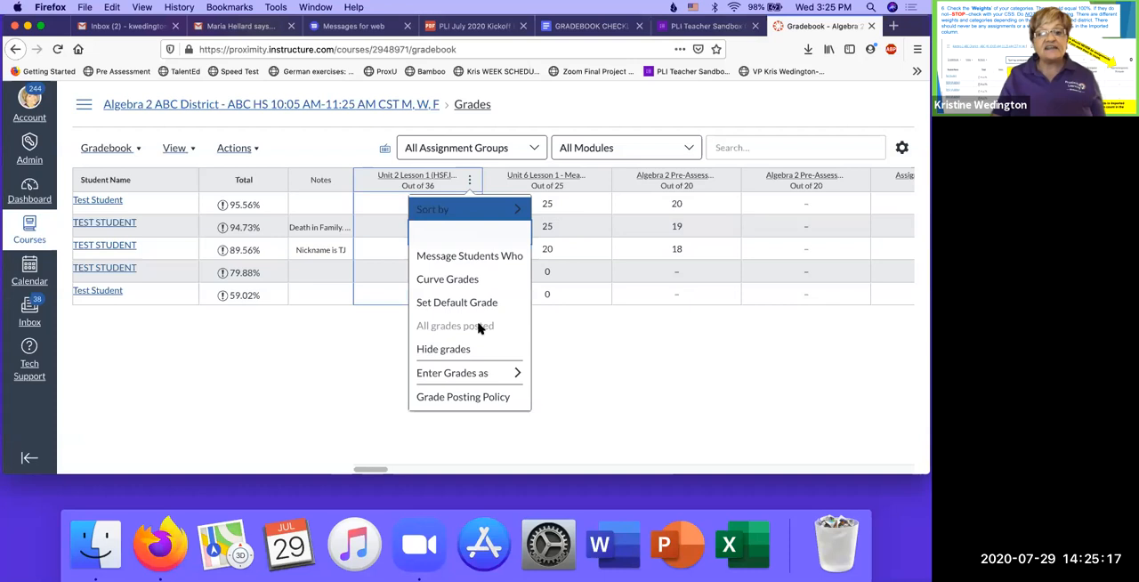
pyautogui.moveTo(525, 374)
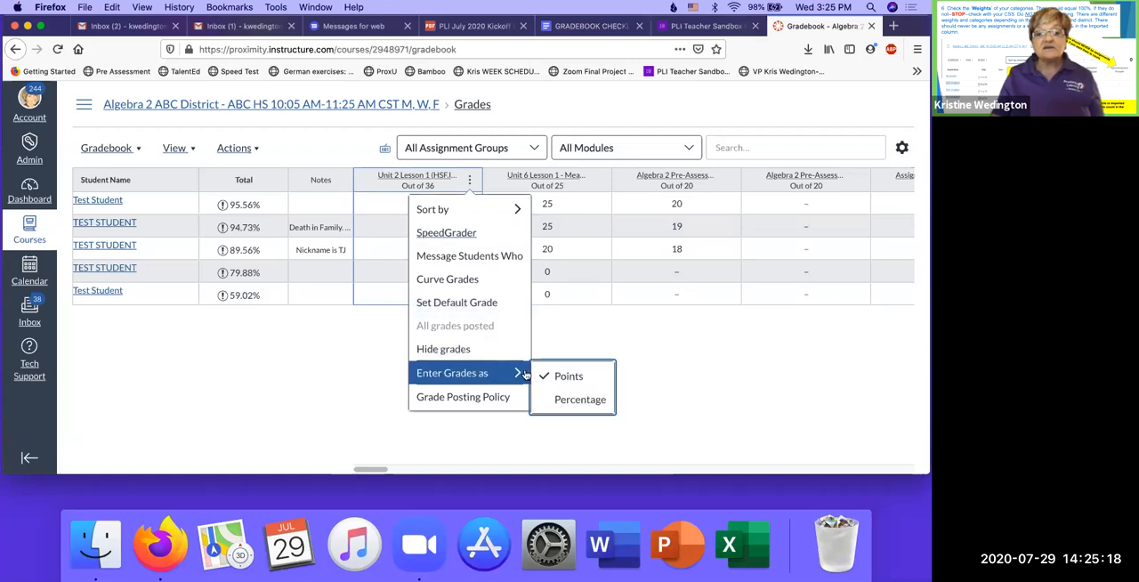
pyautogui.click(571, 402)
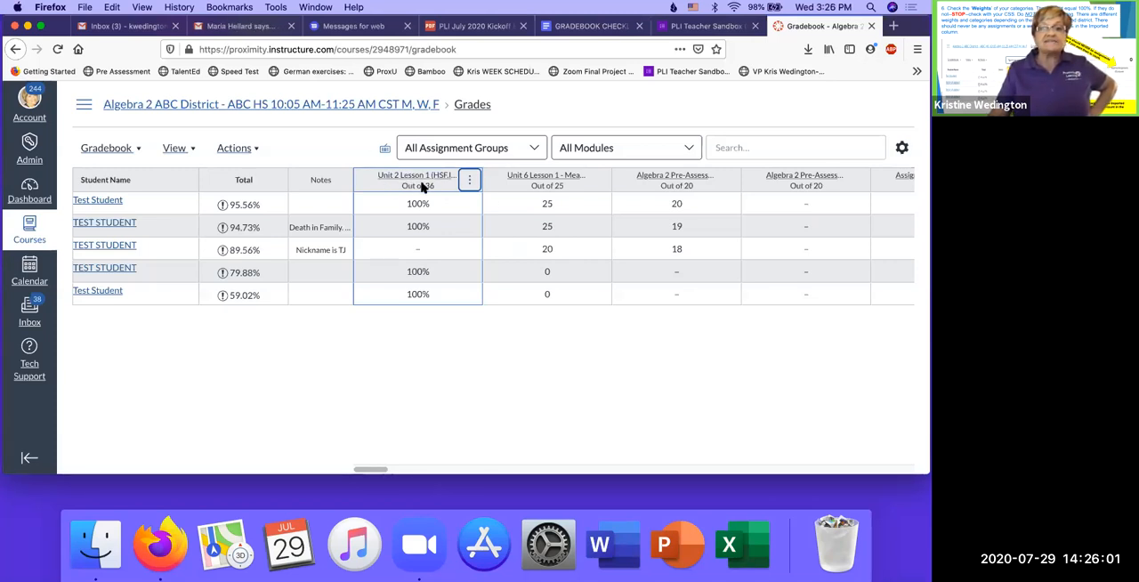
# - Sort the students by their Unit 2 Lesson 1 grade, Low to High, and check the applied sort order
pyautogui.click(470, 182)
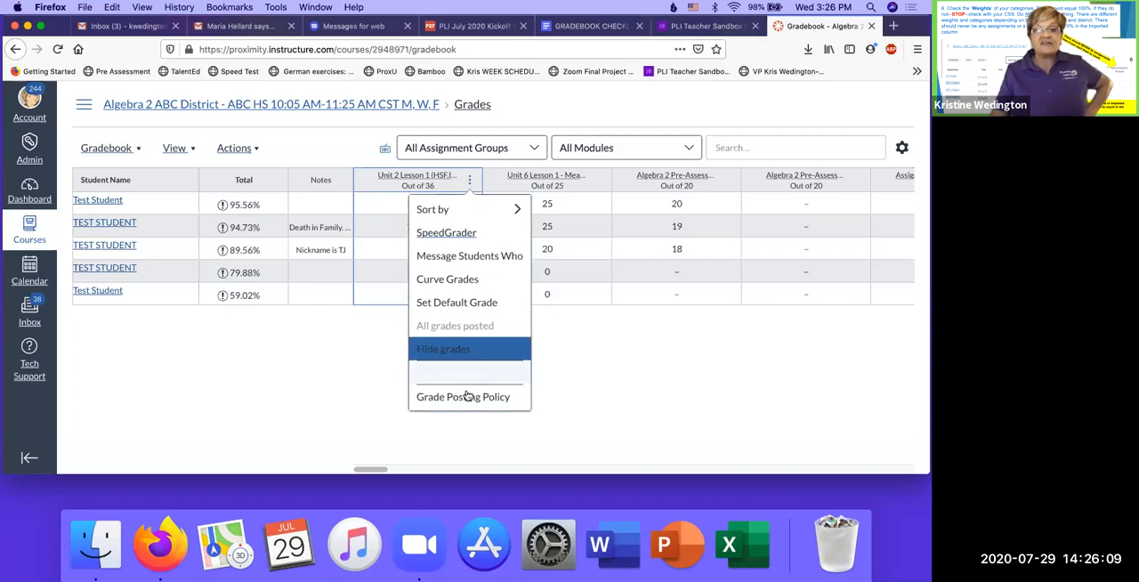
pyautogui.moveTo(477, 374)
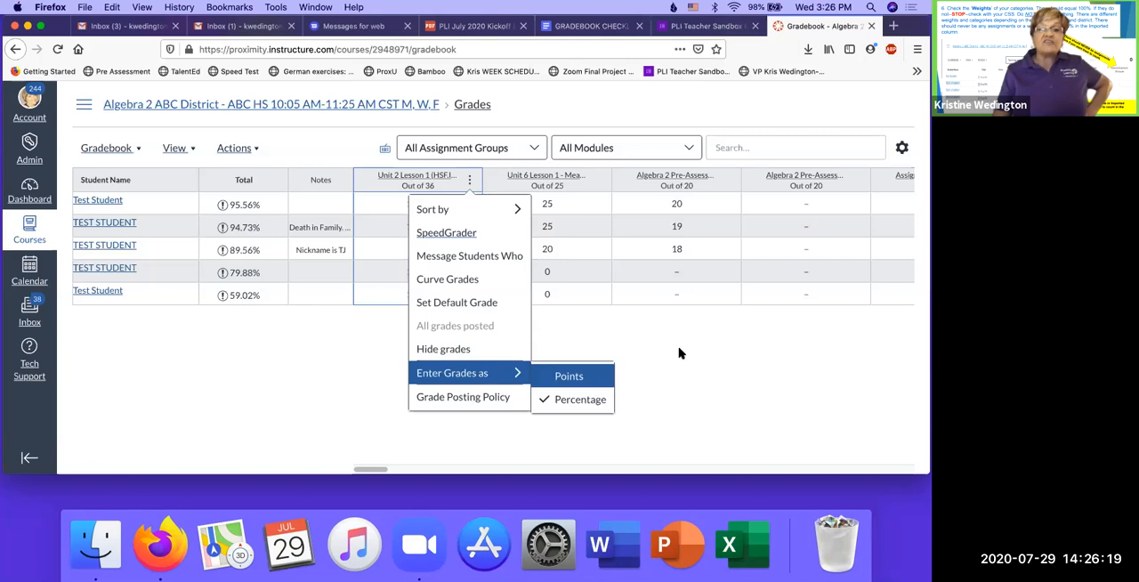
pyautogui.moveTo(428, 219)
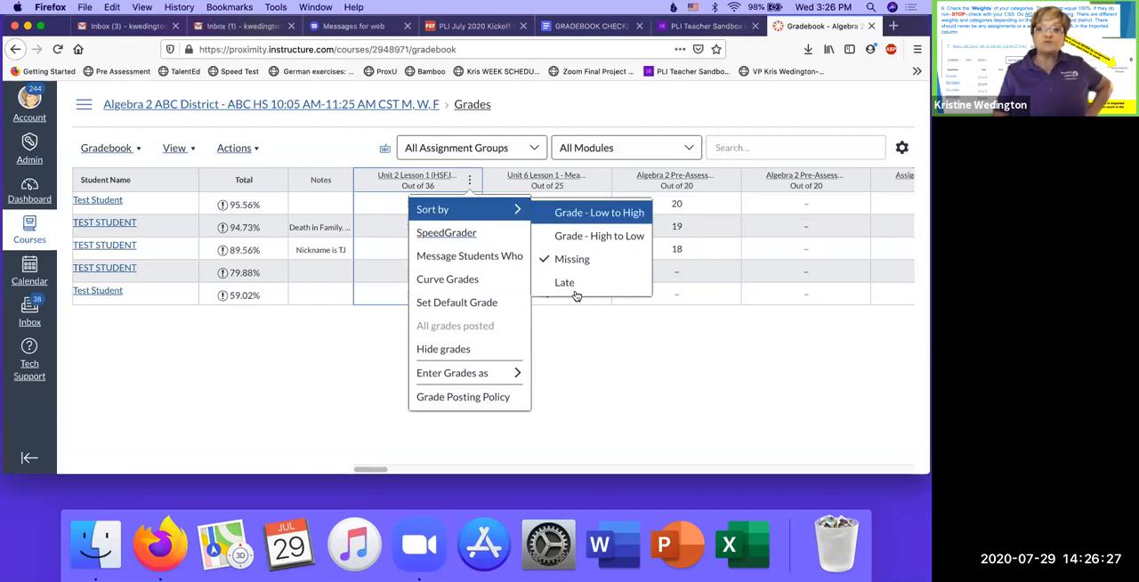
pyautogui.click(581, 363)
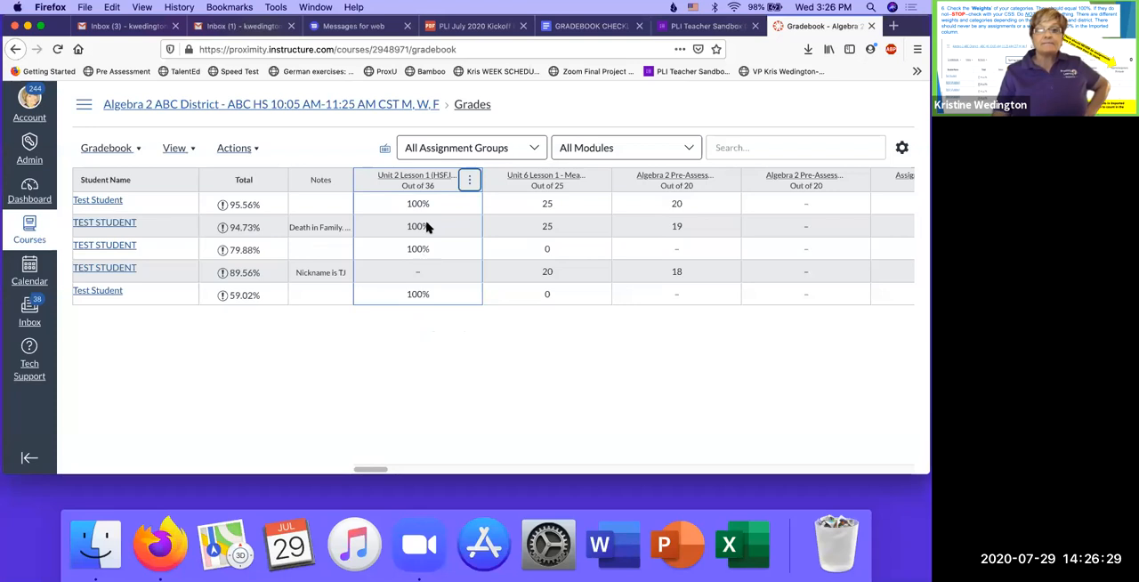
pyautogui.click(466, 181)
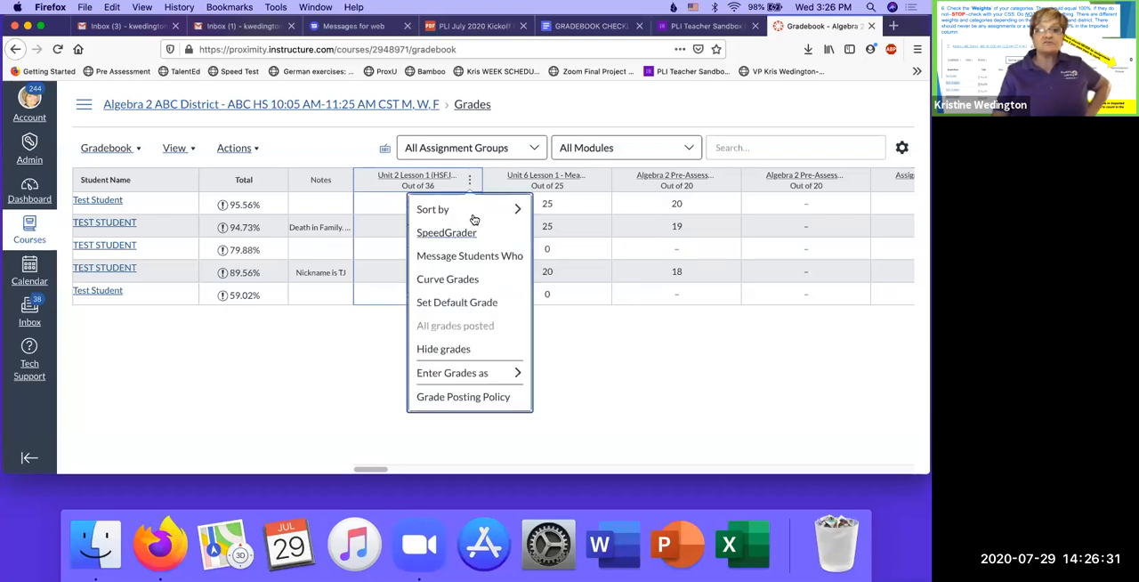
pyautogui.moveTo(493, 211)
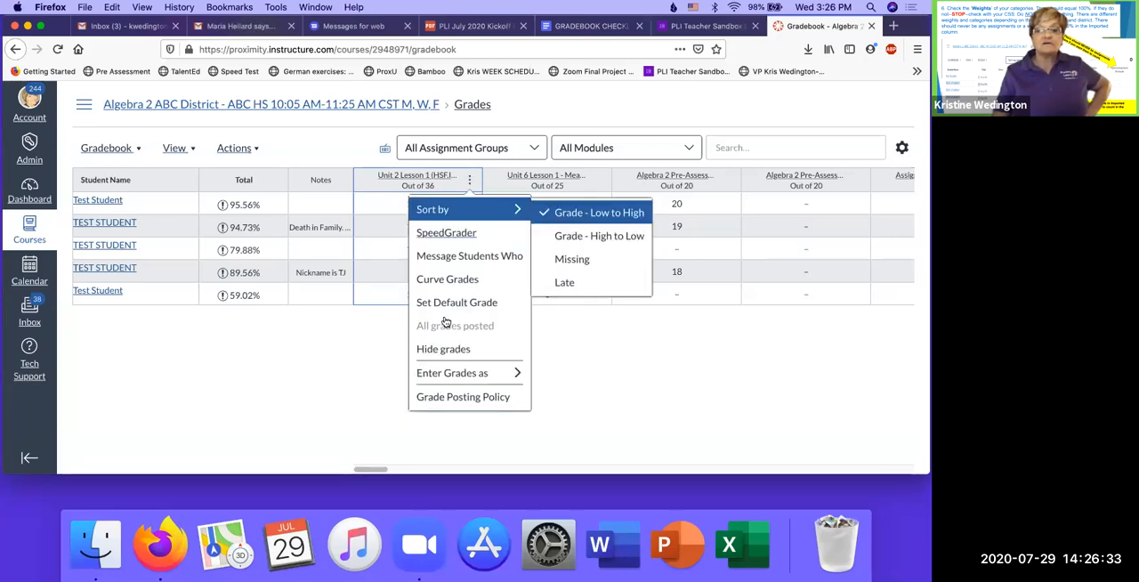
pyautogui.click(395, 283)
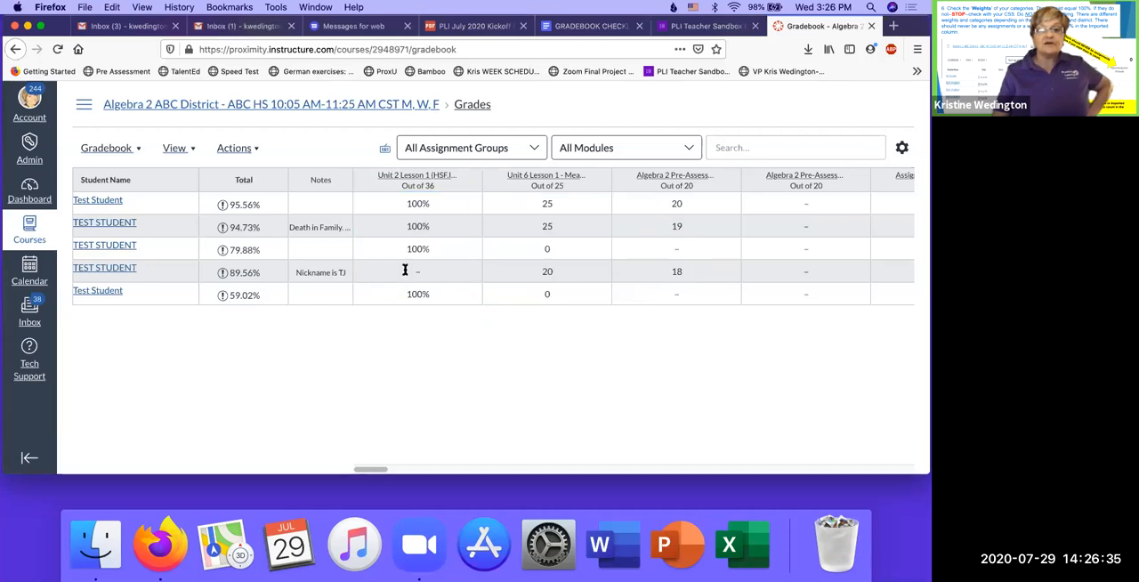
# - Grade Unit 2 Lesson 1 as 0% for the fourth student and 65% for the last student
pyautogui.click(407, 272)
pyautogui.write('0')
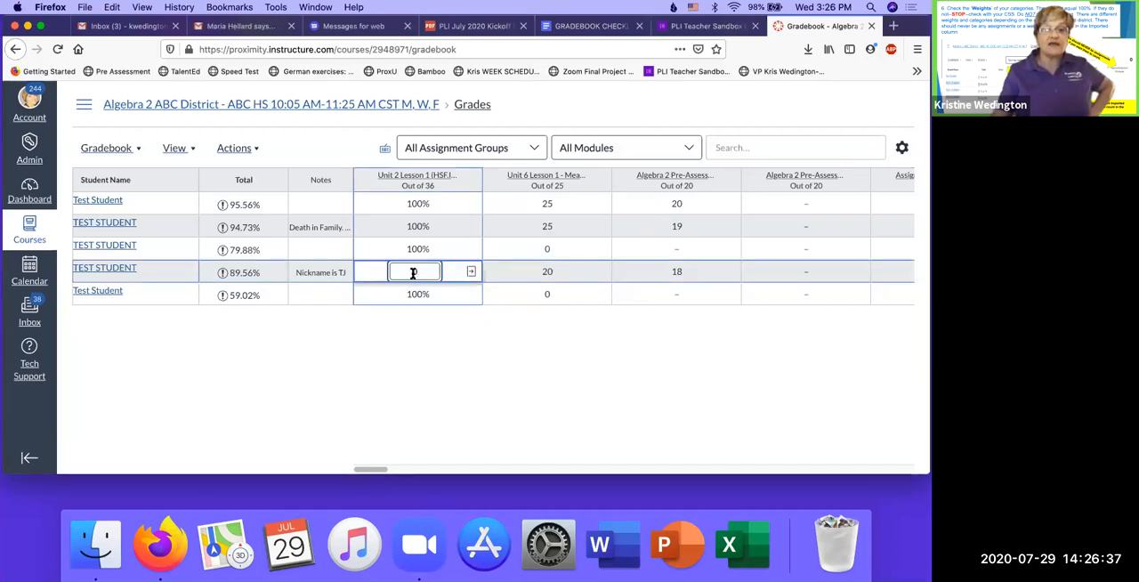
pyautogui.press('Return')
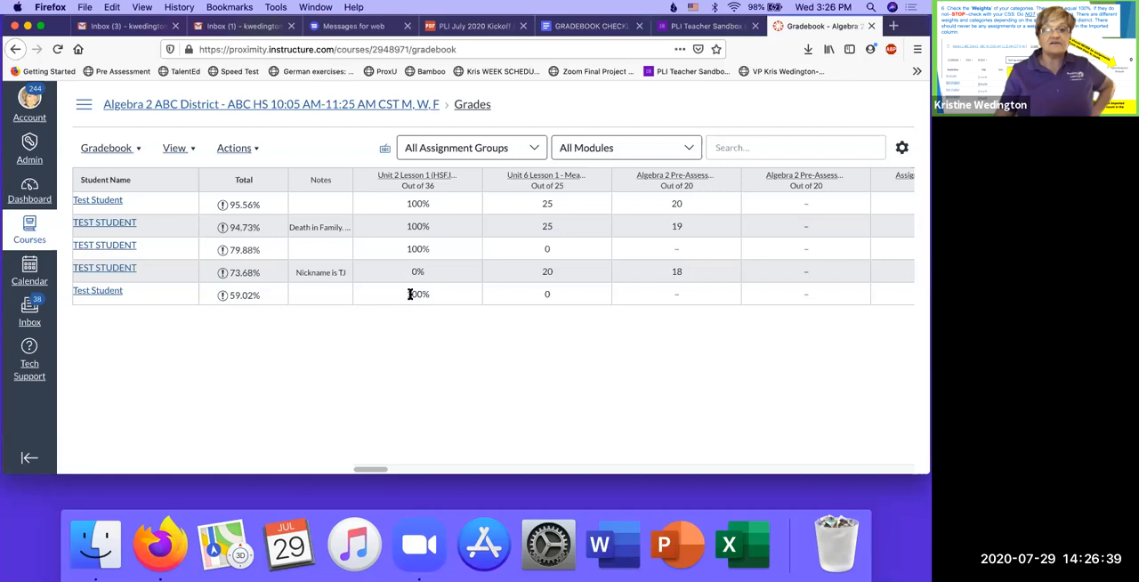
pyautogui.click(410, 293)
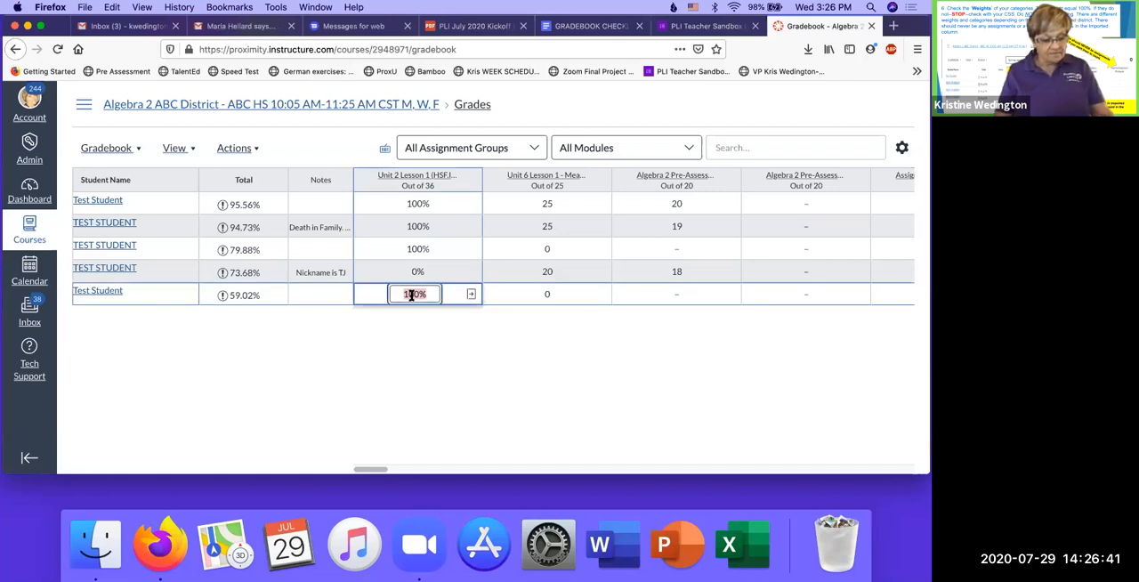
pyautogui.write('65')
pyautogui.press('Return')
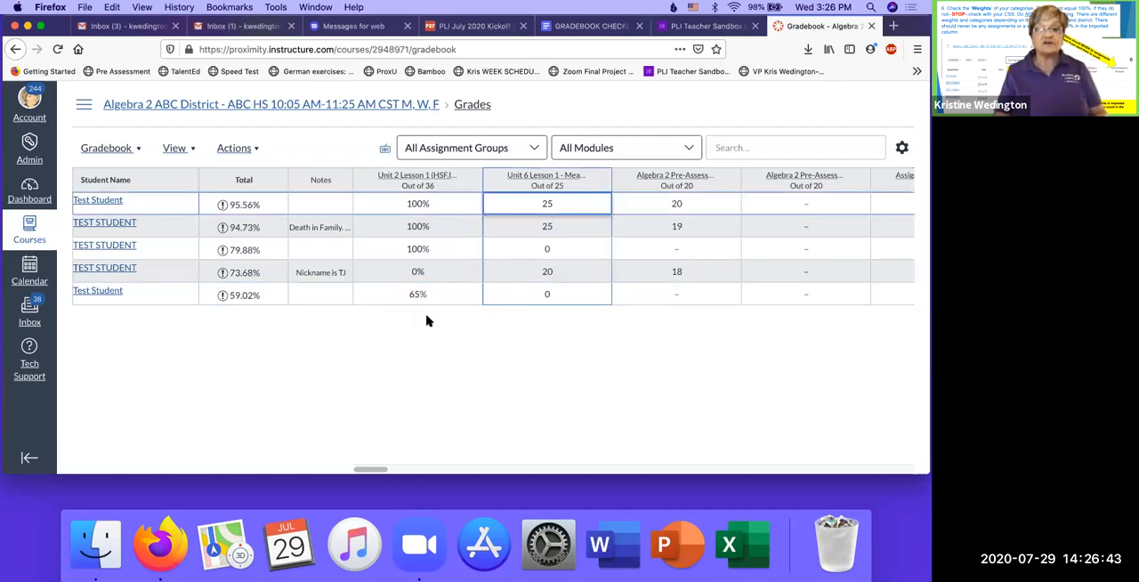
# - Sort the students by Unit 2 Lesson 1 grade, Low to High, again and clear the last student's grade for that assignment
pyautogui.click(469, 181)
pyautogui.moveTo(516, 210)
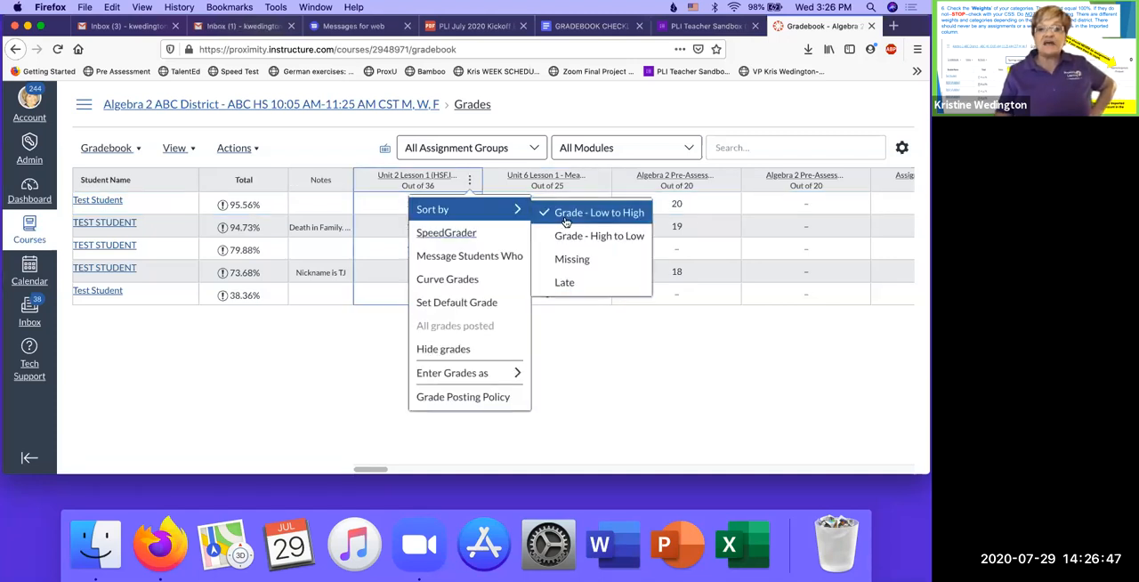
pyautogui.click(554, 398)
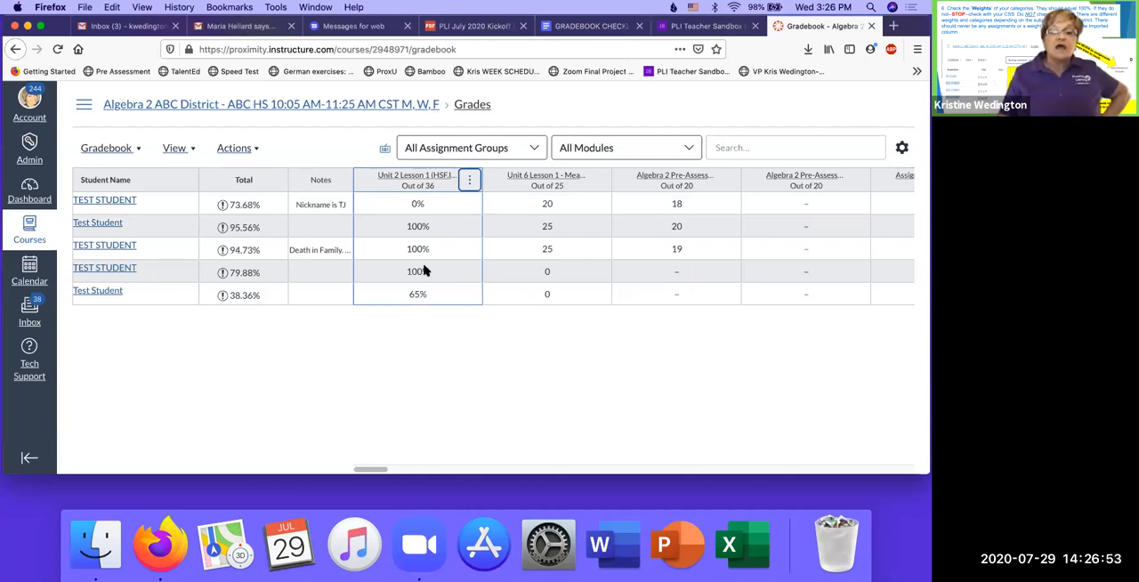
pyautogui.click(425, 296)
pyautogui.press('BackSpace')
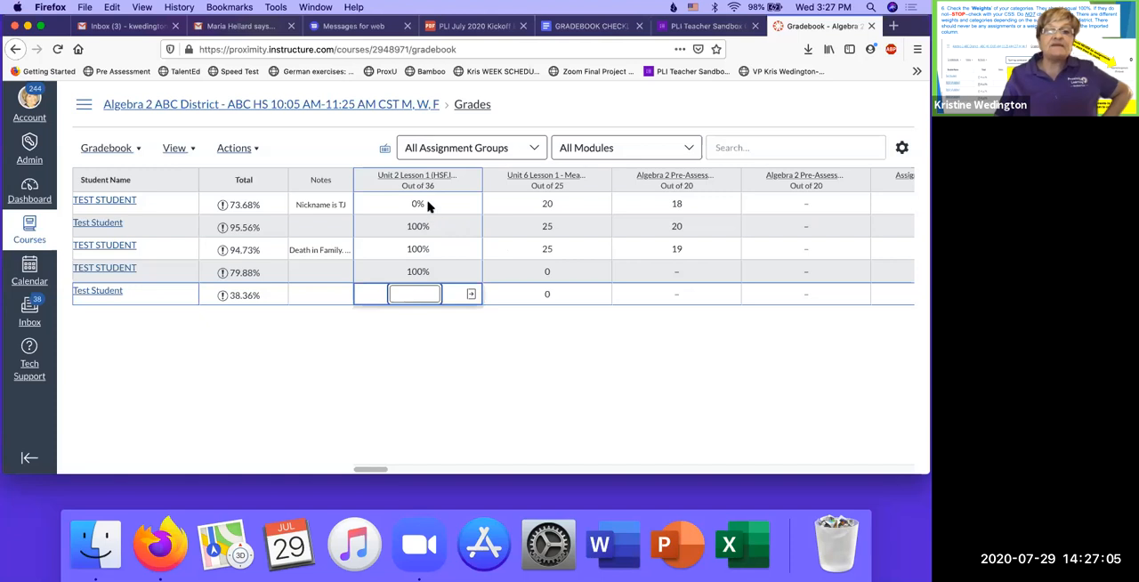
# - Start a Message Students Who message for Unit 2 Lesson 1, addressed to students who Scored less than 18
pyautogui.click(470, 181)
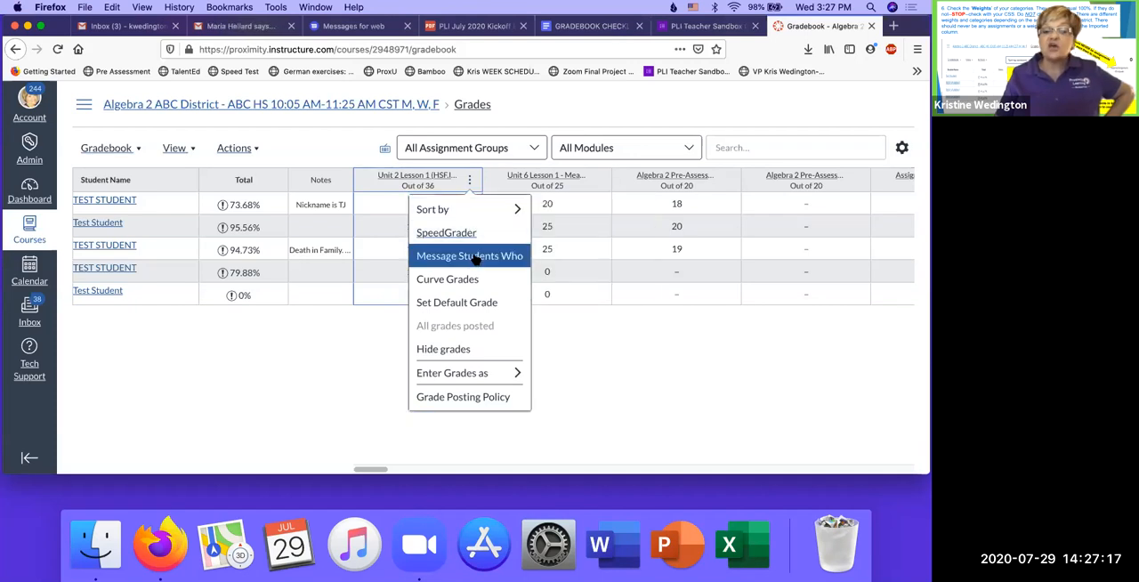
pyautogui.click(474, 256)
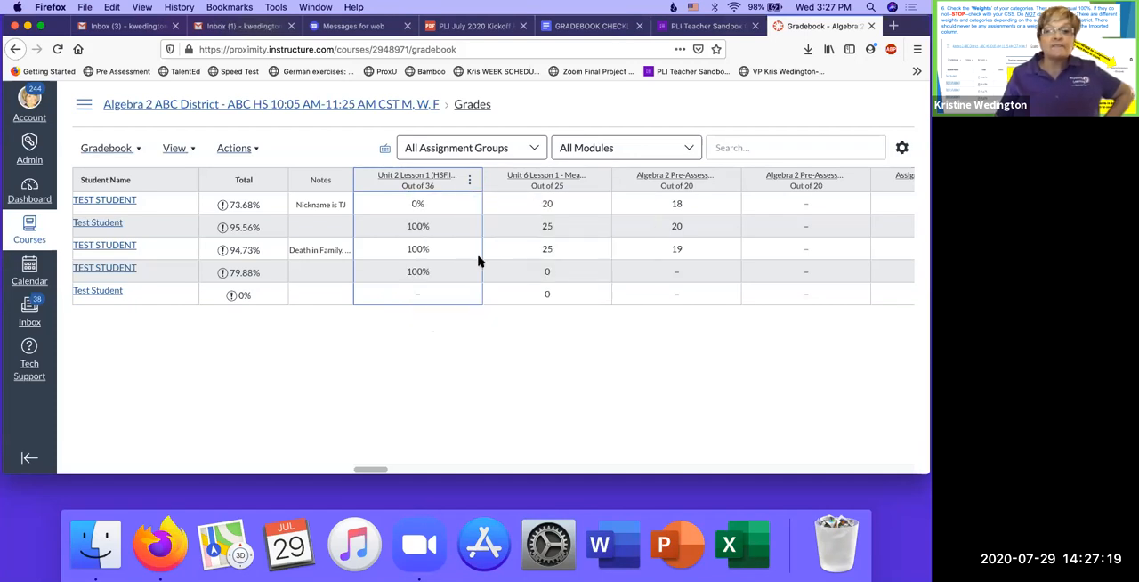
pyautogui.click(414, 250)
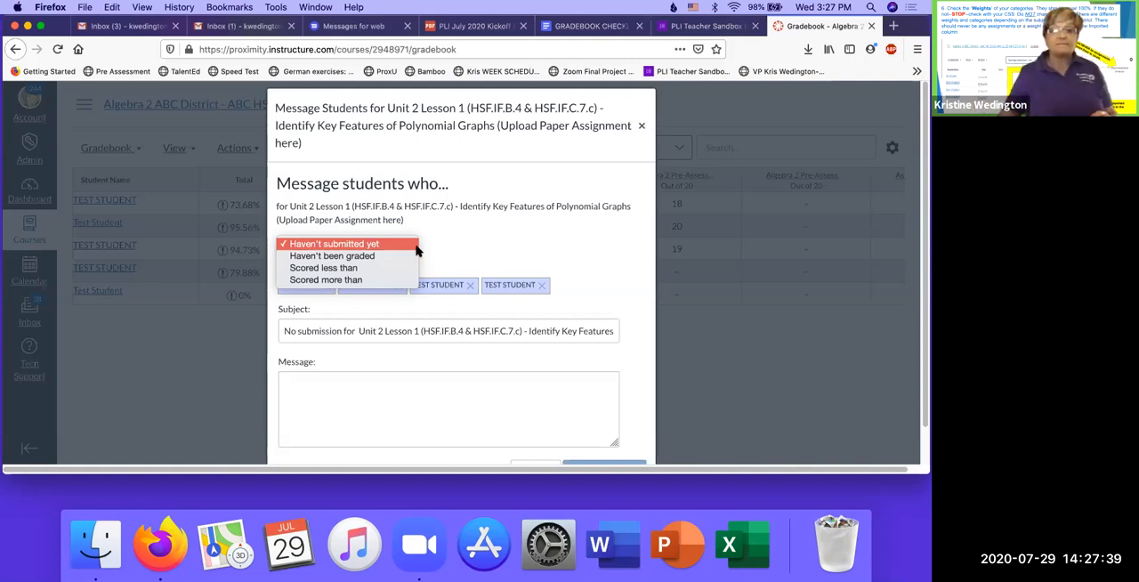
pyautogui.click(359, 269)
pyautogui.click(439, 248)
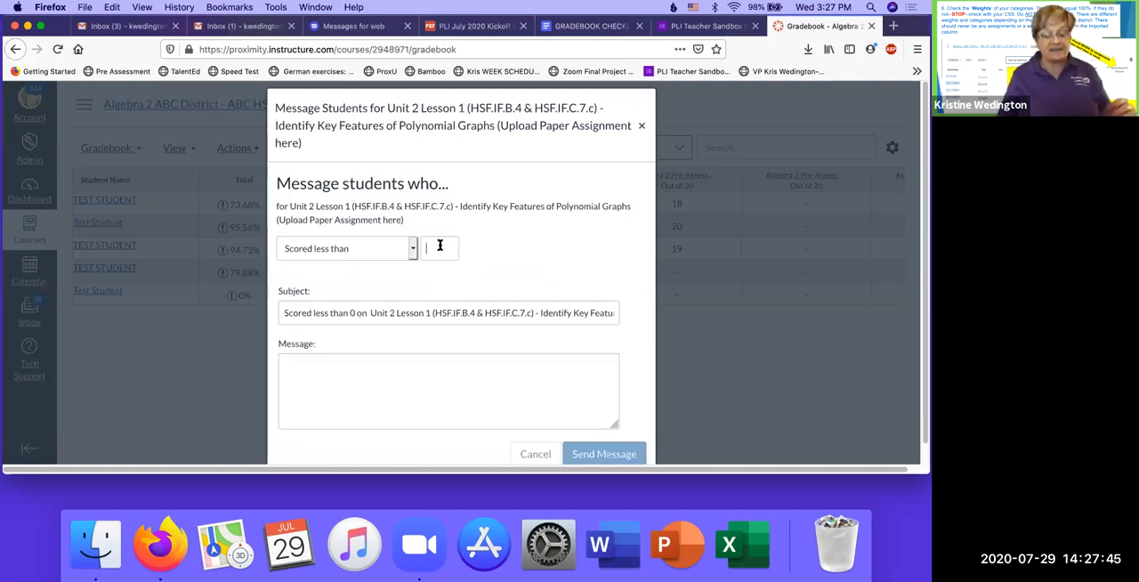
pyautogui.write('18')
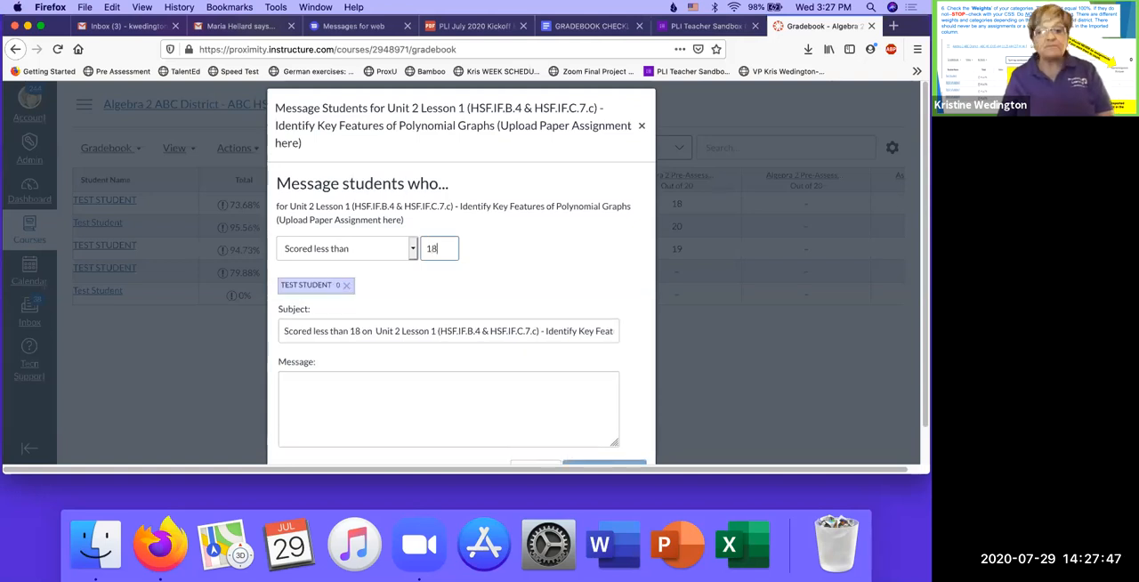
pyautogui.press('Return')
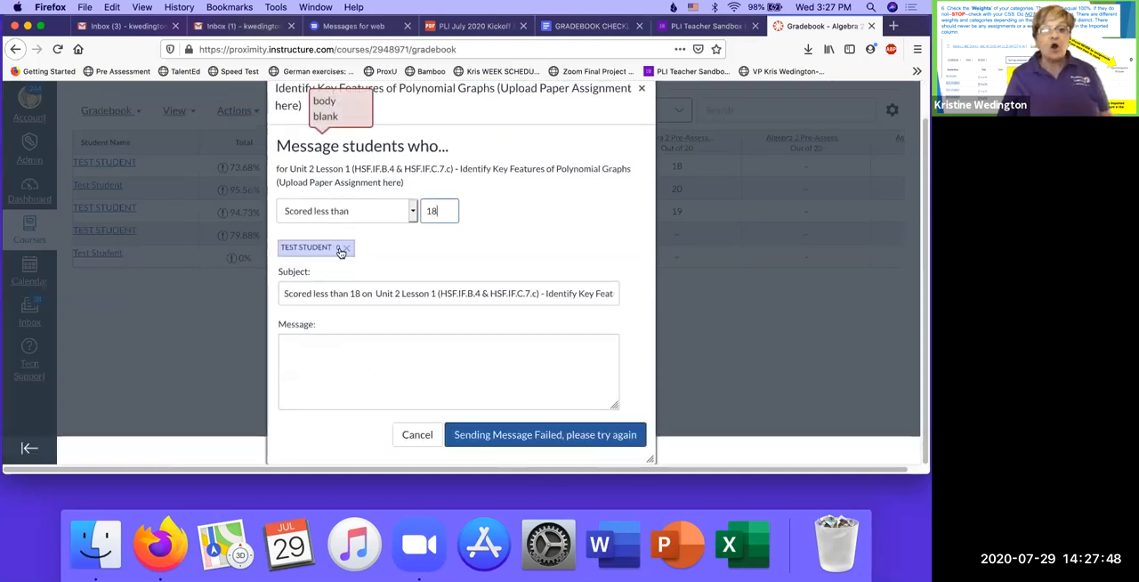
# - Write the message "Dear Students. Please redo this assignment for more credit." with the teacher's sign-off, and send it
pyautogui.click(329, 355)
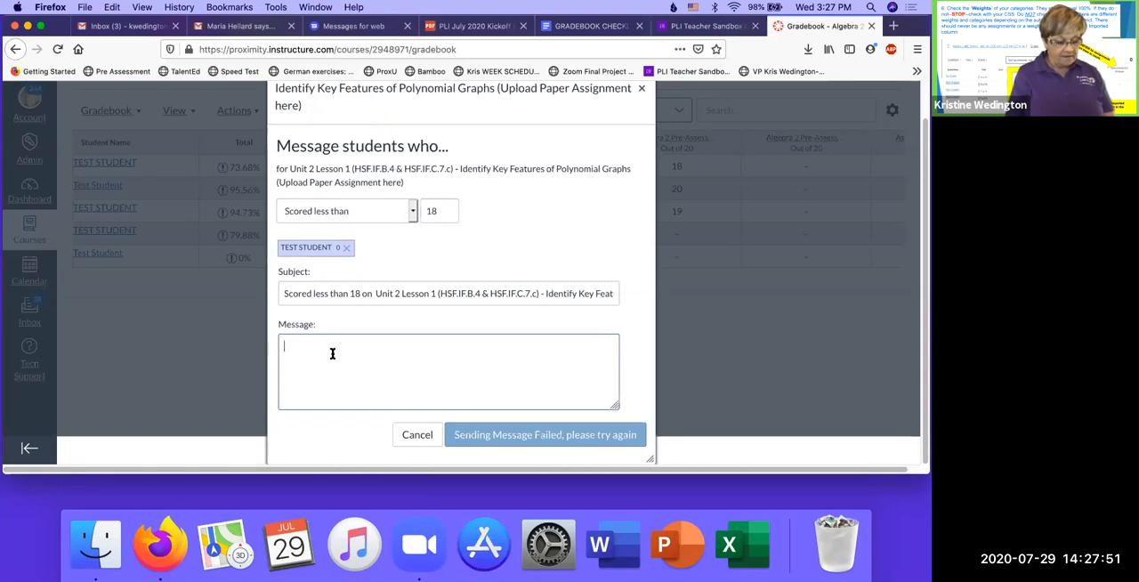
pyautogui.write('Dear Students. Please redo this assignment fo')
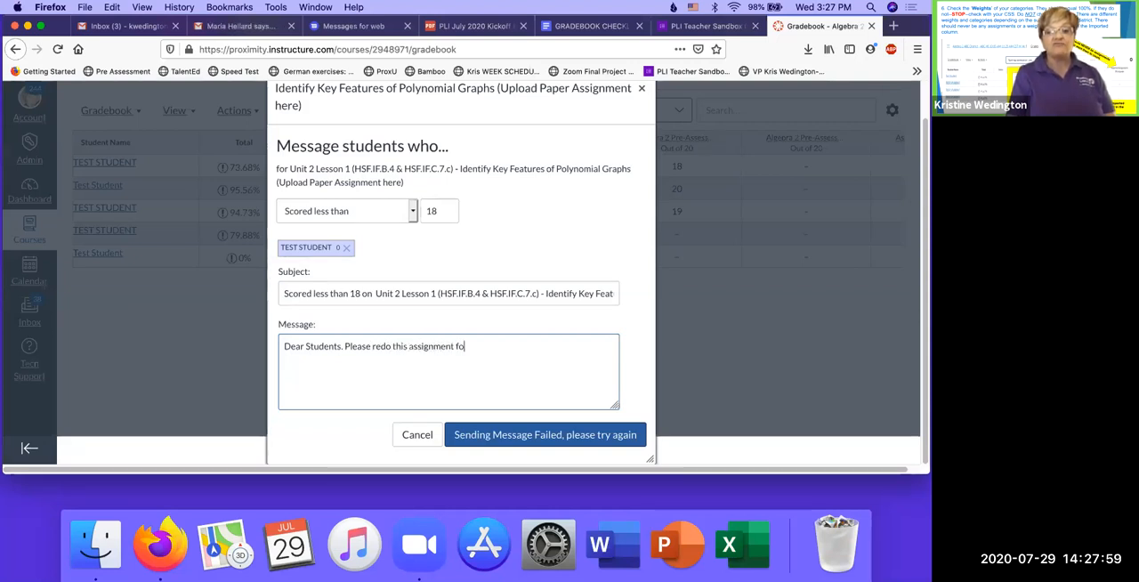
pyautogui.write('r more credit. Mrs. W')
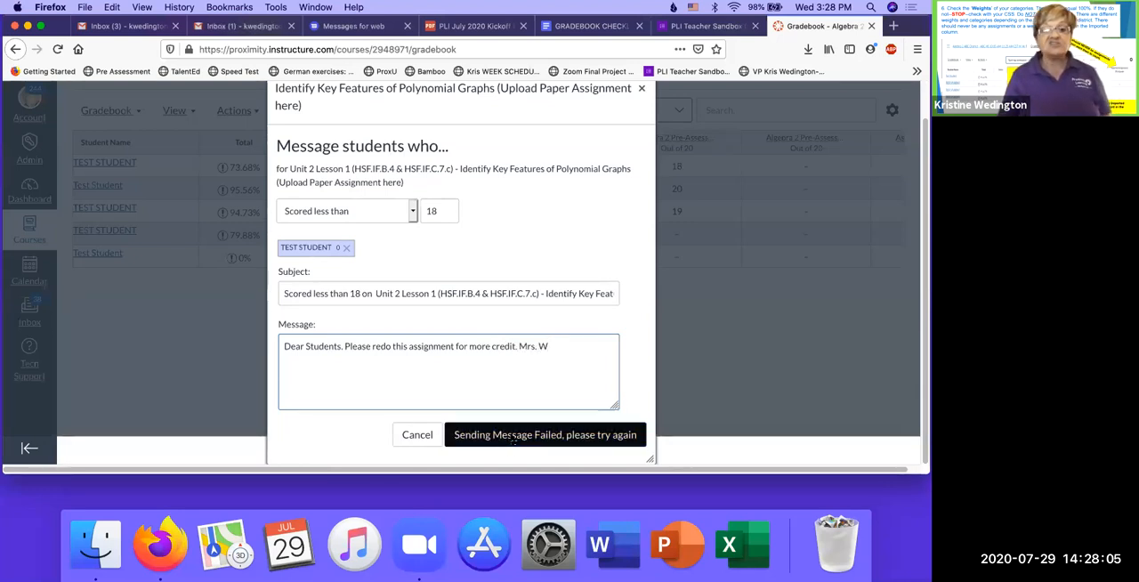
pyautogui.click(510, 439)
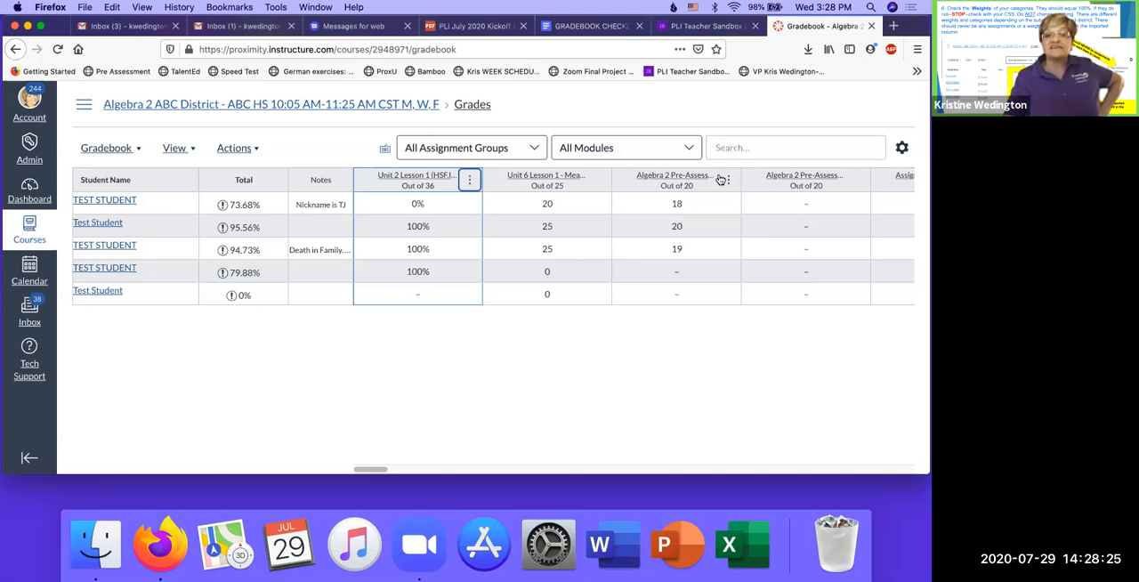
# - Look at the Message Students Who recipient criteria for the first Algebra 2 Pre-Assessment column, and close the message unsent
pyautogui.click(728, 180)
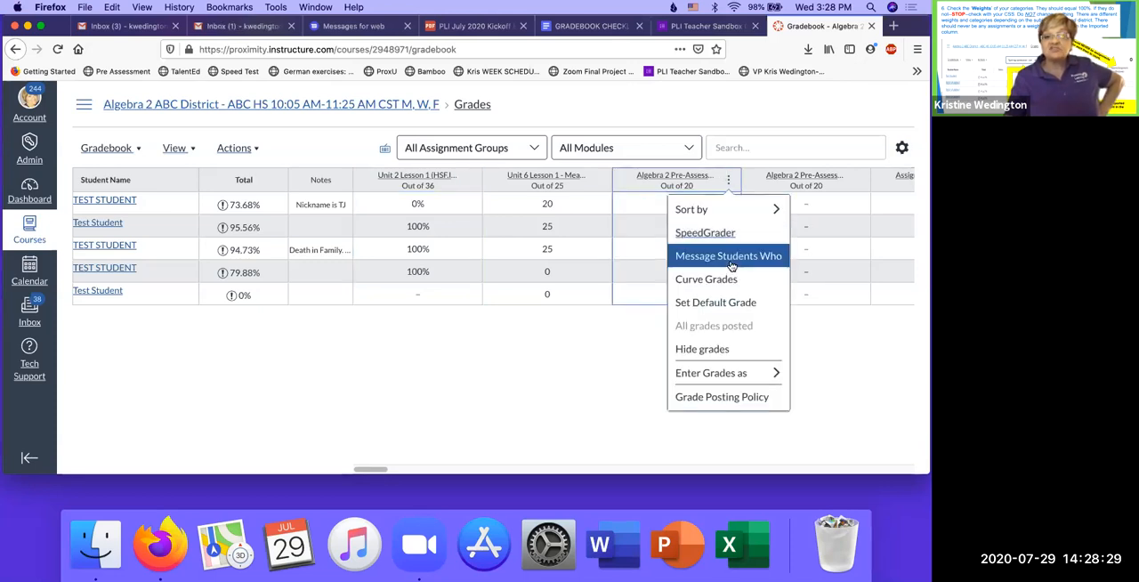
pyautogui.click(731, 265)
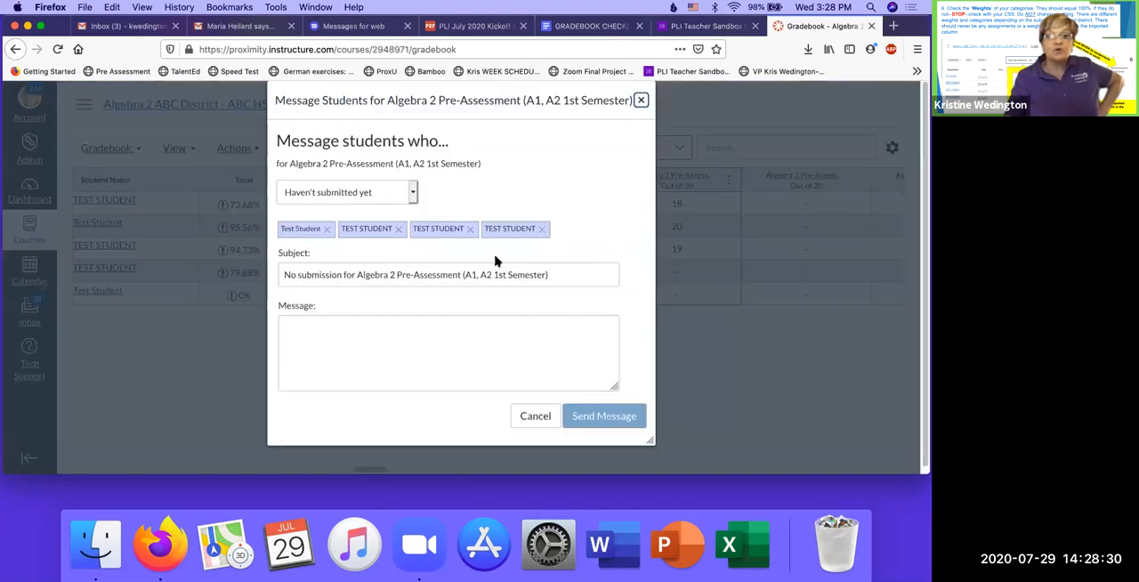
pyautogui.click(412, 191)
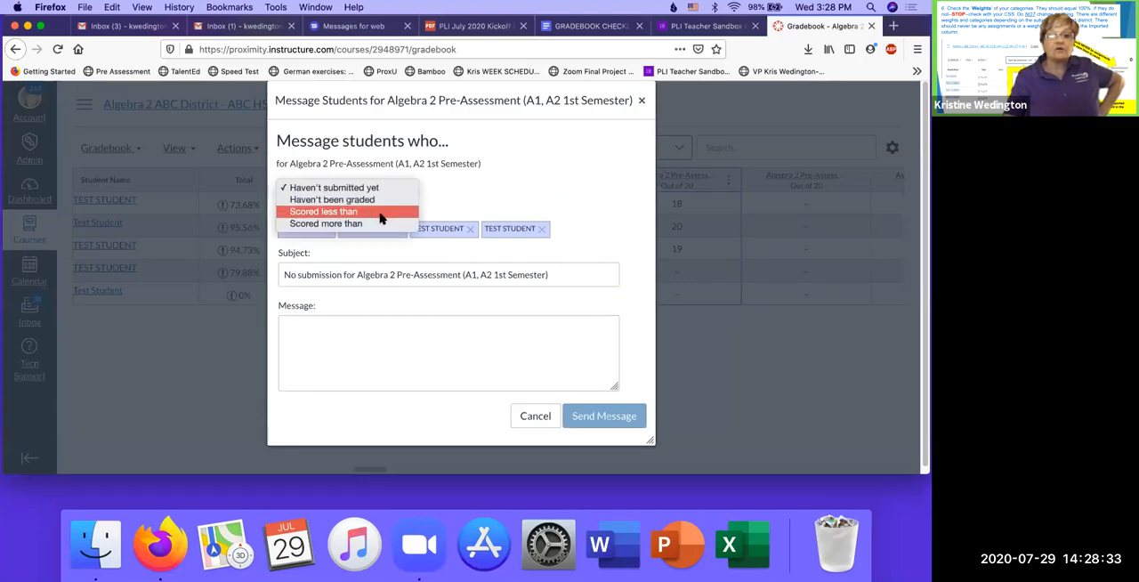
pyautogui.click(682, 112)
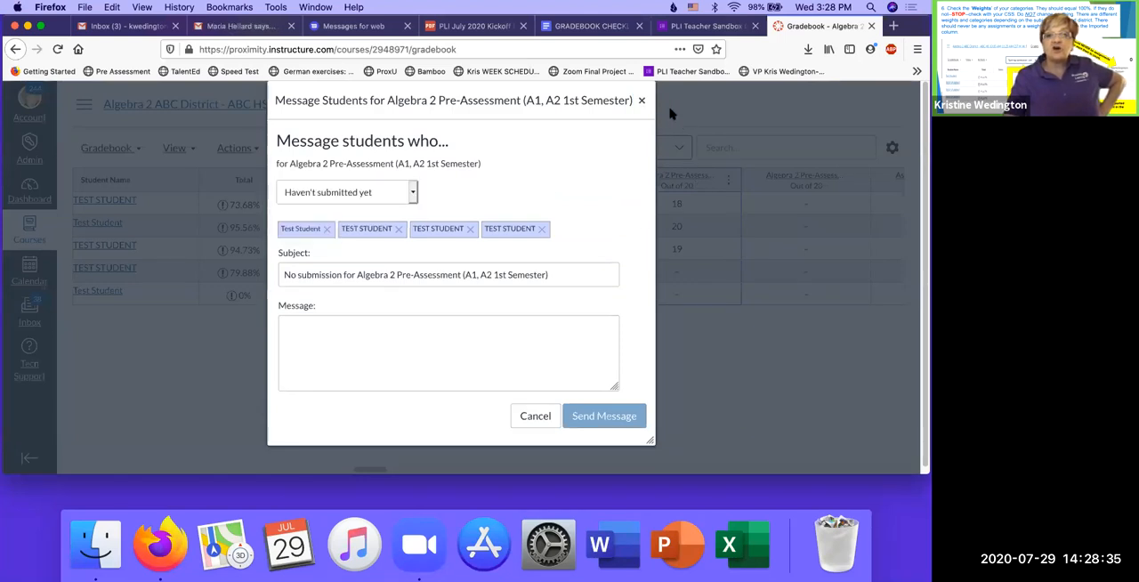
pyautogui.press('Escape')
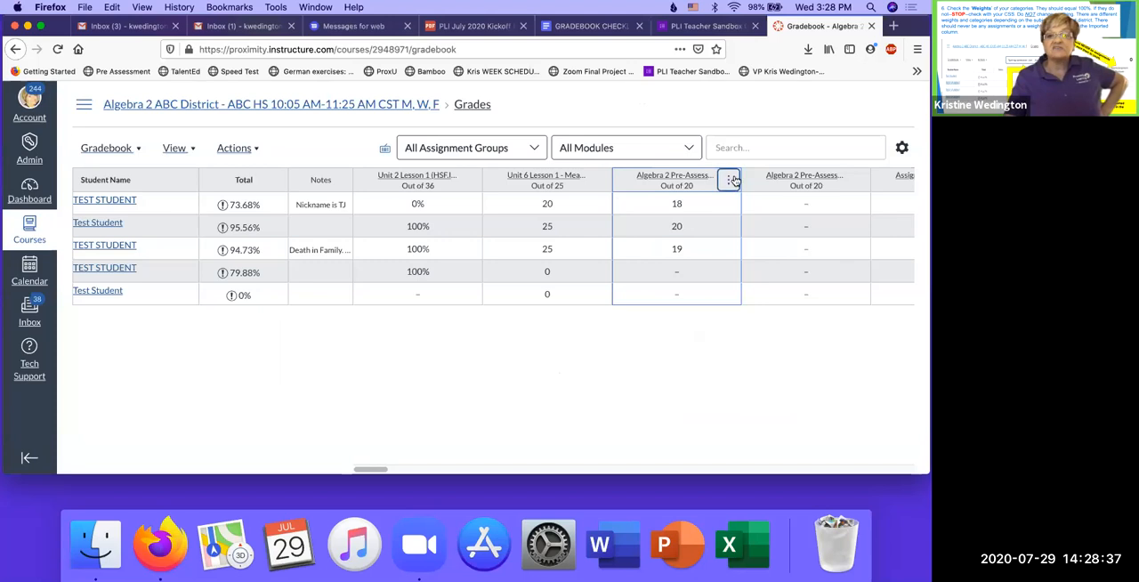
# - Sort the students by their first Algebra 2 Pre-Assessment grade, High to Low
pyautogui.click(729, 182)
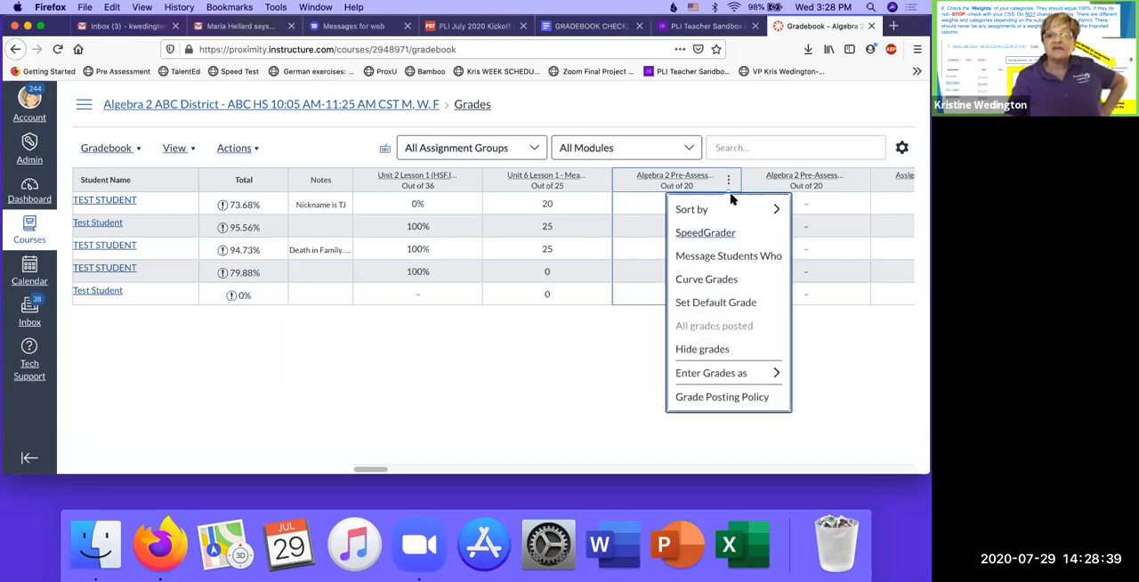
pyautogui.moveTo(733, 209)
pyautogui.click(833, 260)
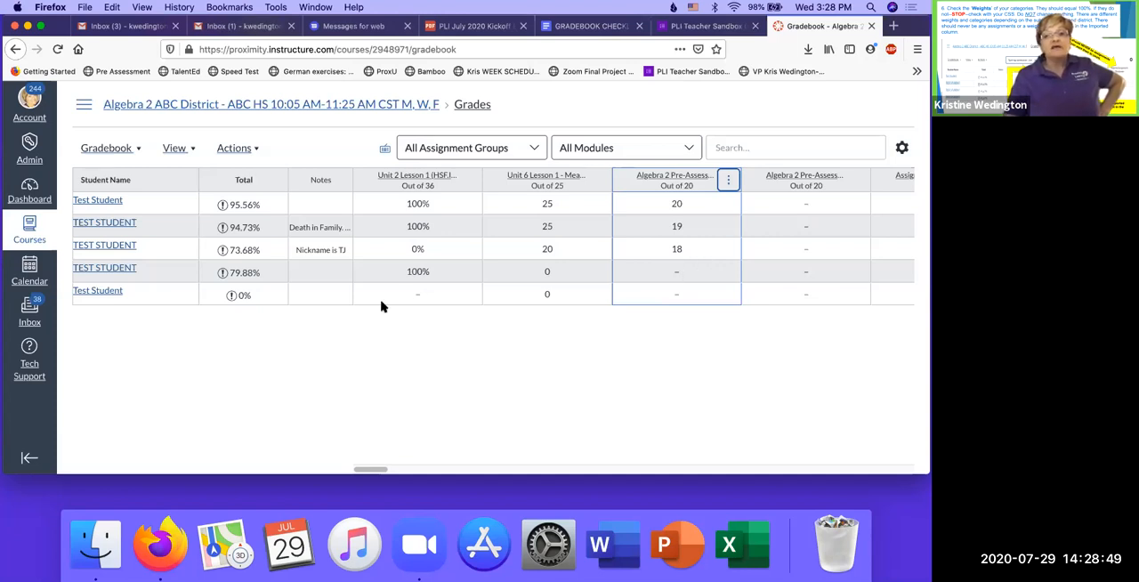
pyautogui.click(597, 182)
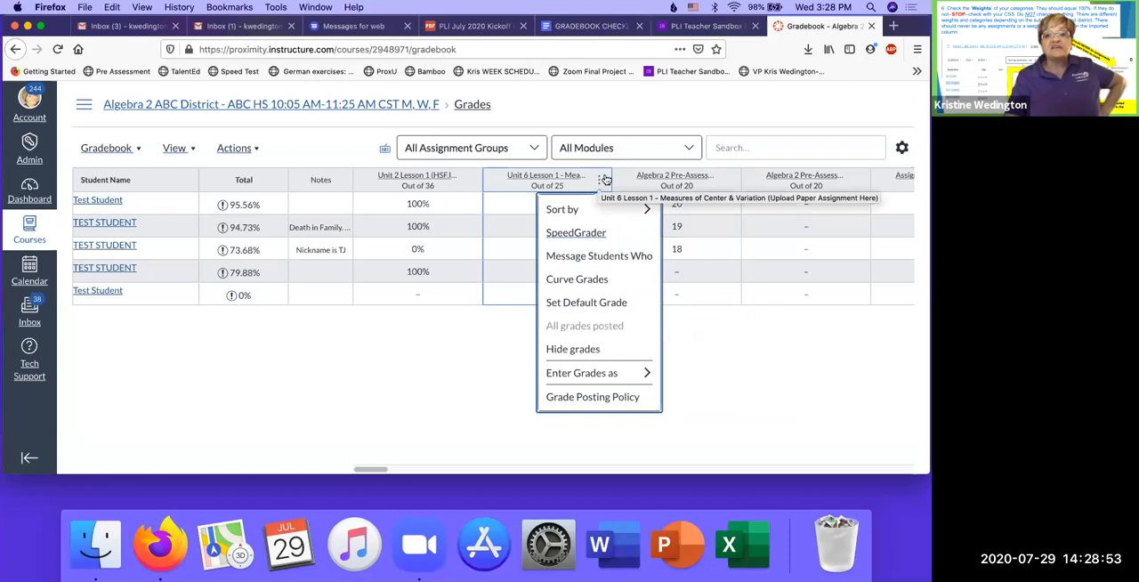
pyautogui.click(427, 347)
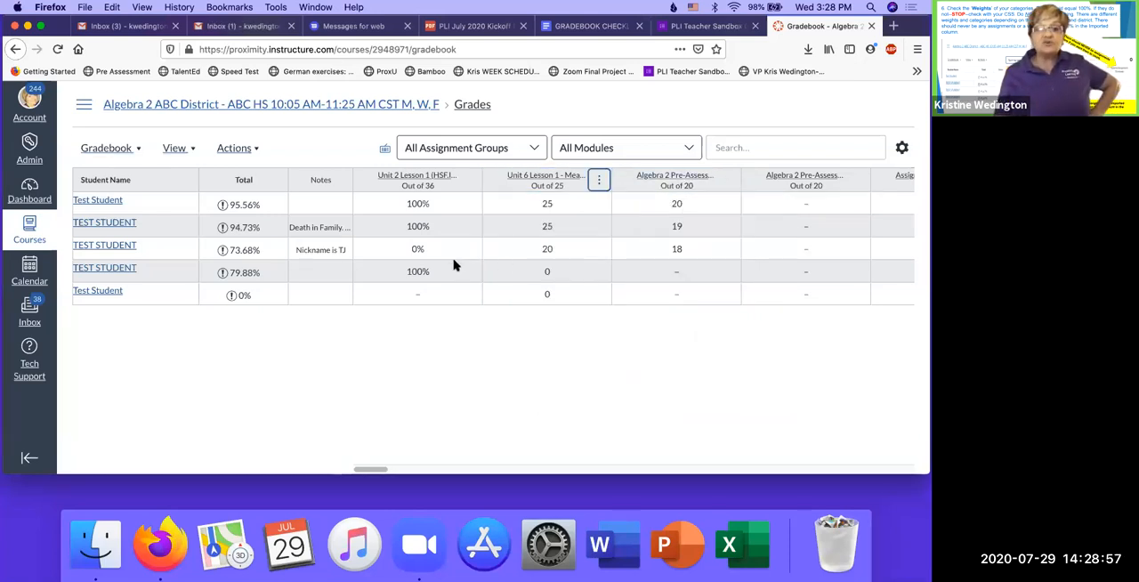
# - Clear the fourth student's grade for Unit 2 Lesson 1
pyautogui.click(416, 269)
pyautogui.press('BackSpace')
pyautogui.press('Return')
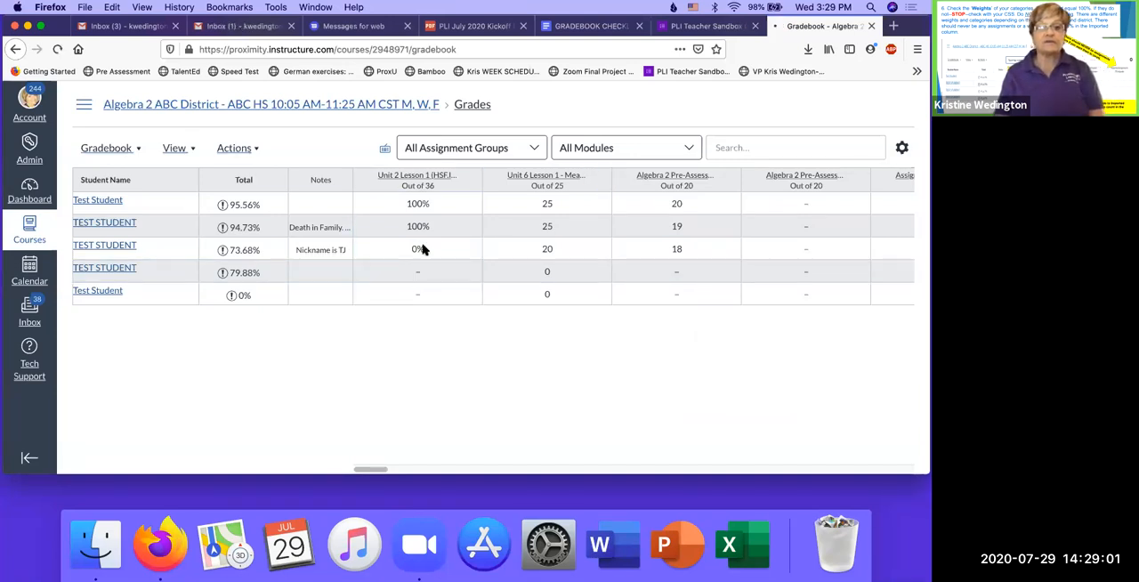
# - Reopen the Algebra 2 ABC District course from the list of all courses and go back to its gradebook
pyautogui.click(417, 249)
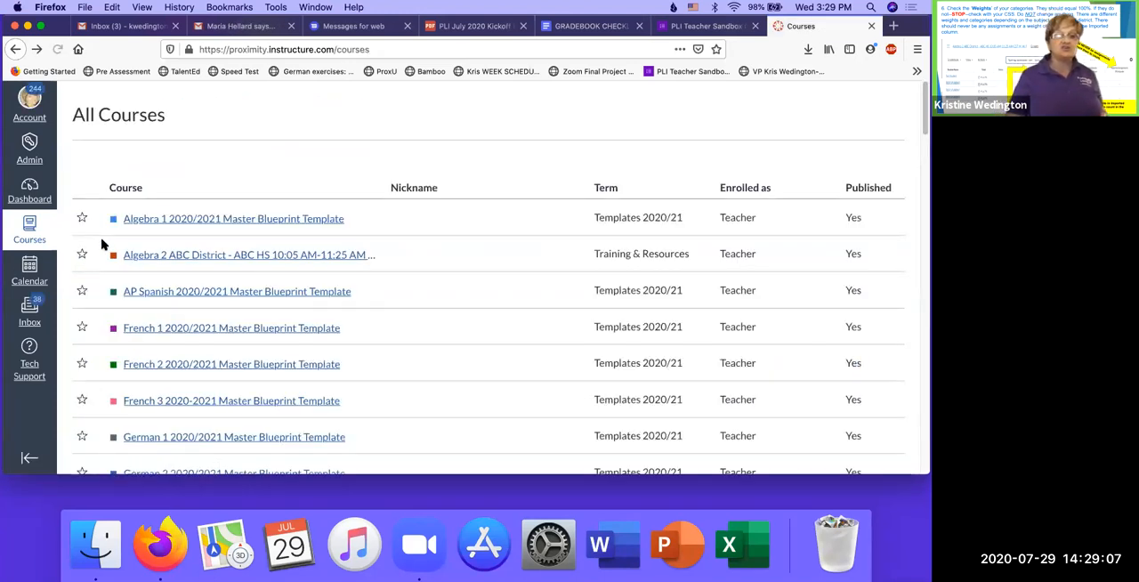
pyautogui.click(206, 255)
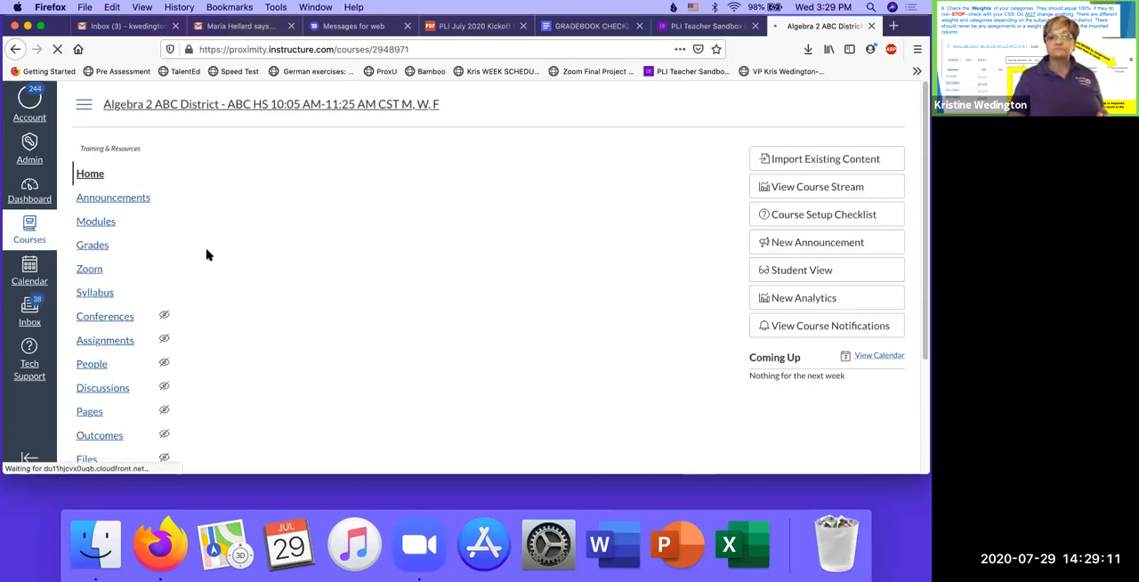
pyautogui.click(100, 247)
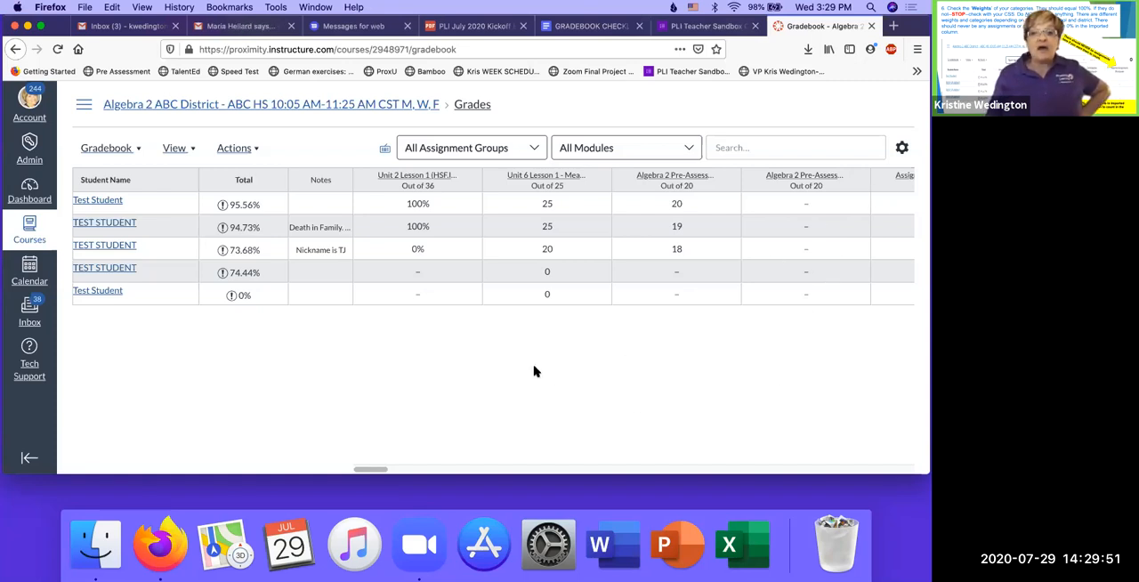
# - Enter 0 for the fourth student in Unit 2 Lesson 1 and in both Algebra 2 Pre-Assessments, keeping the Unit 6 Lesson 1 grade
pyautogui.click(415, 273)
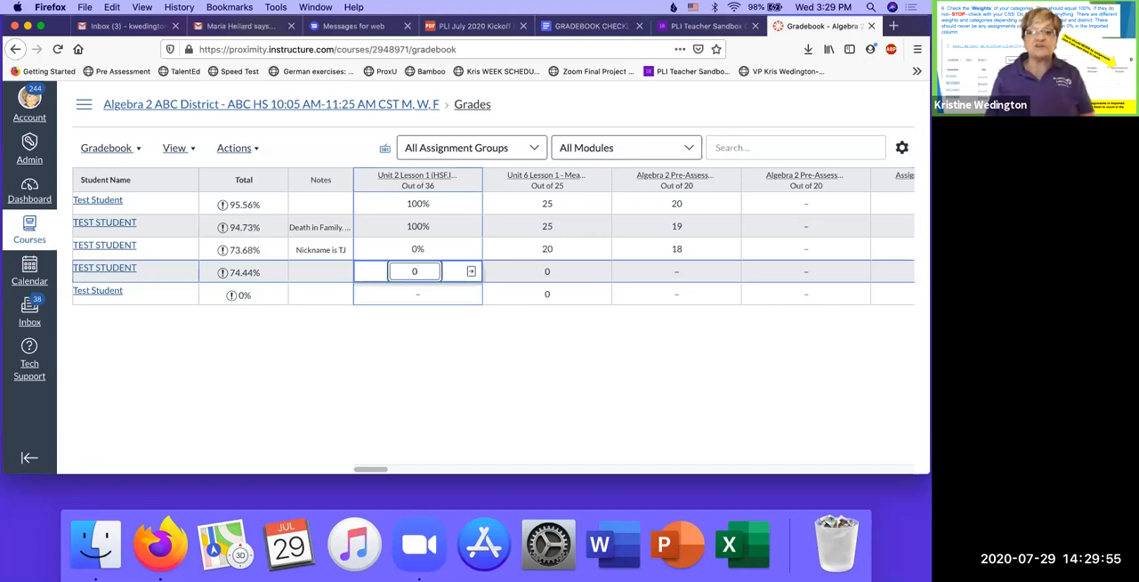
pyautogui.press('Tab')
pyautogui.press('Tab')
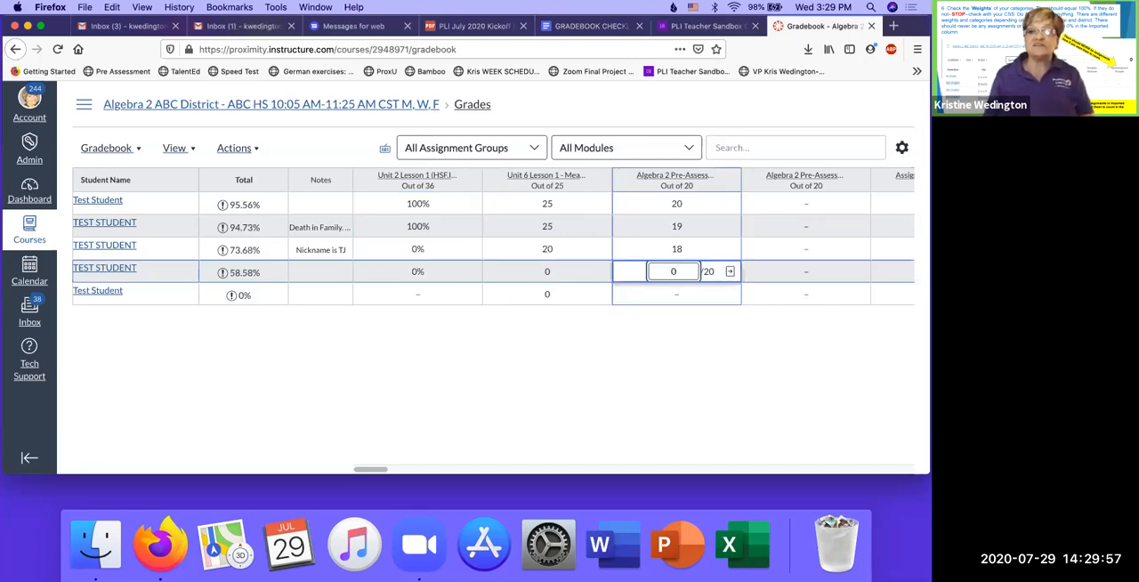
pyautogui.press('Tab')
pyautogui.write('0')
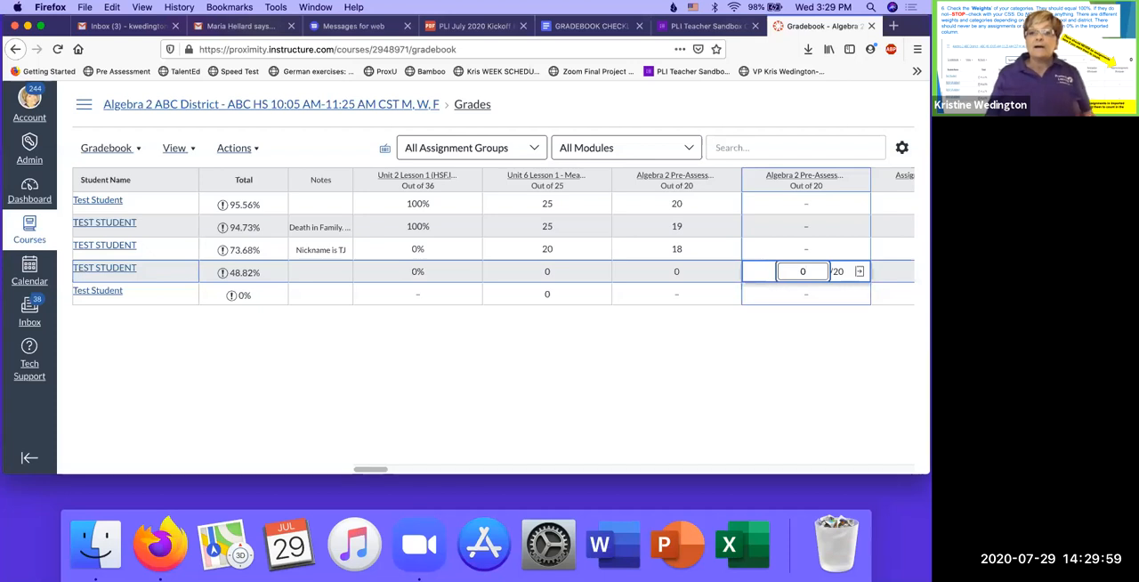
pyautogui.press('Tab')
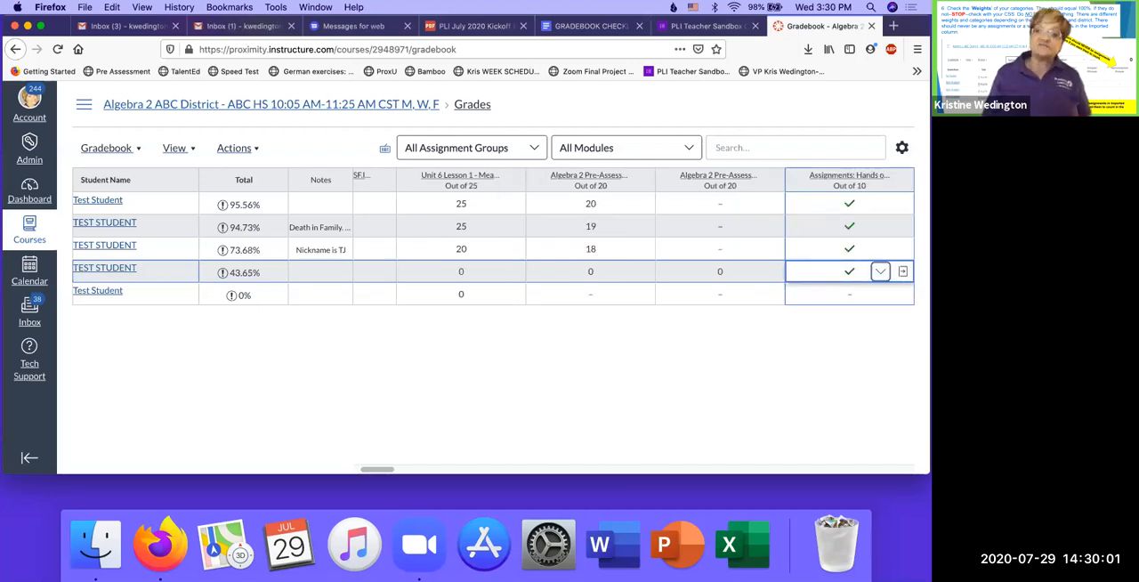
# - Set a default grade of 0 for the second Algebra 2 Pre-Assessment column without overwriting already-entered grades
pyautogui.click(772, 182)
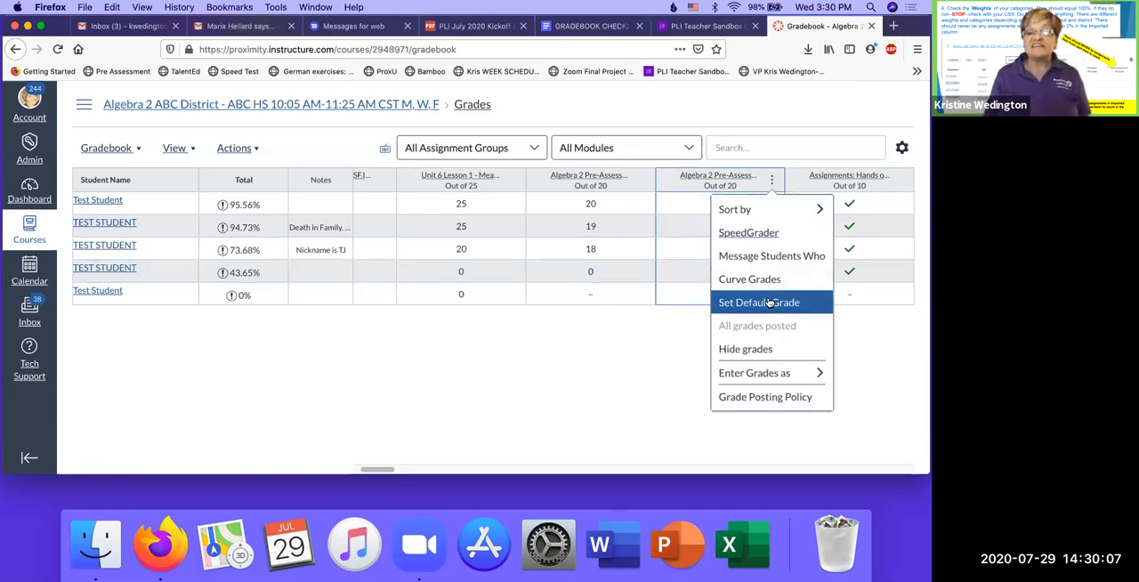
pyautogui.click(769, 302)
pyautogui.click(491, 303)
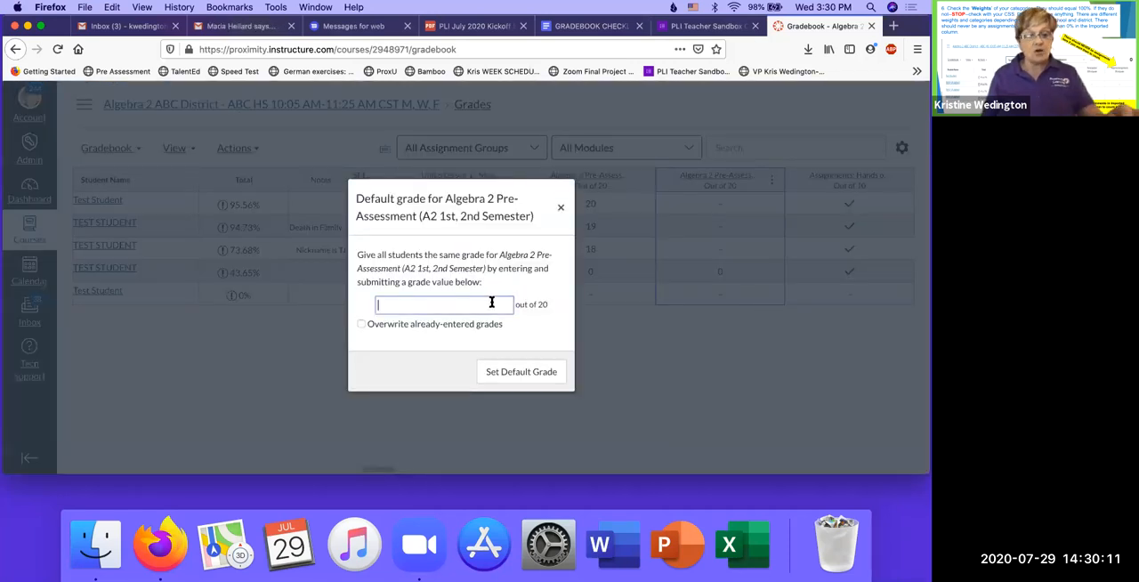
pyautogui.write('0')
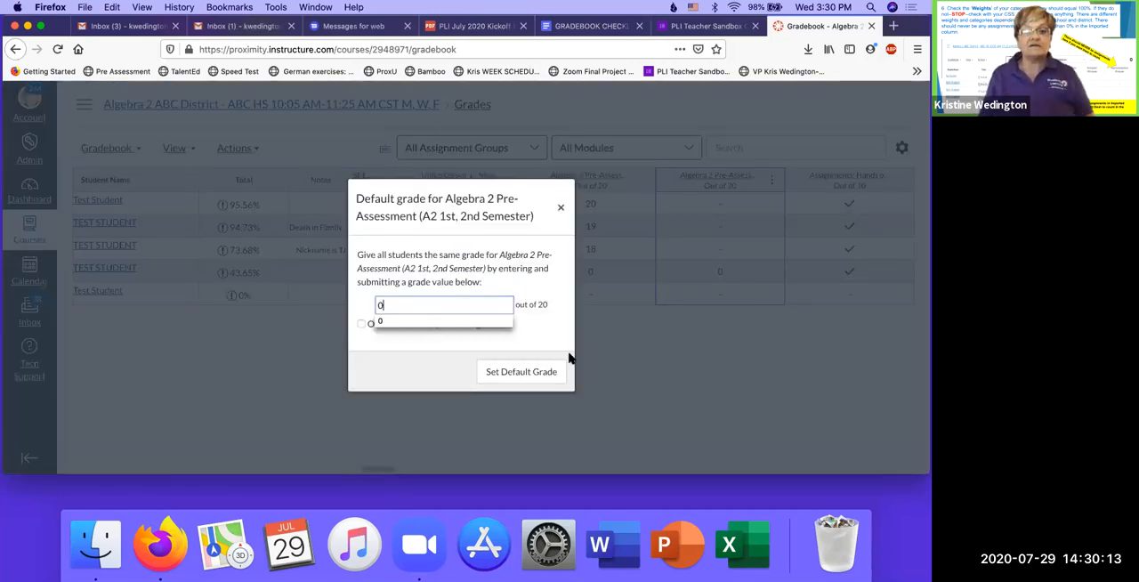
pyautogui.click(552, 372)
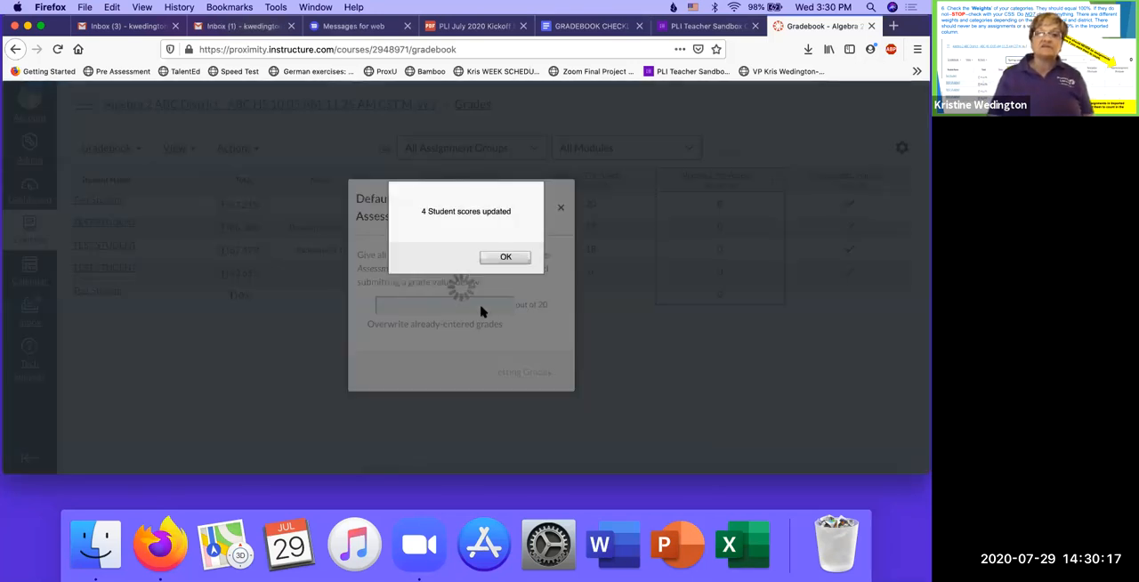
pyautogui.click(504, 258)
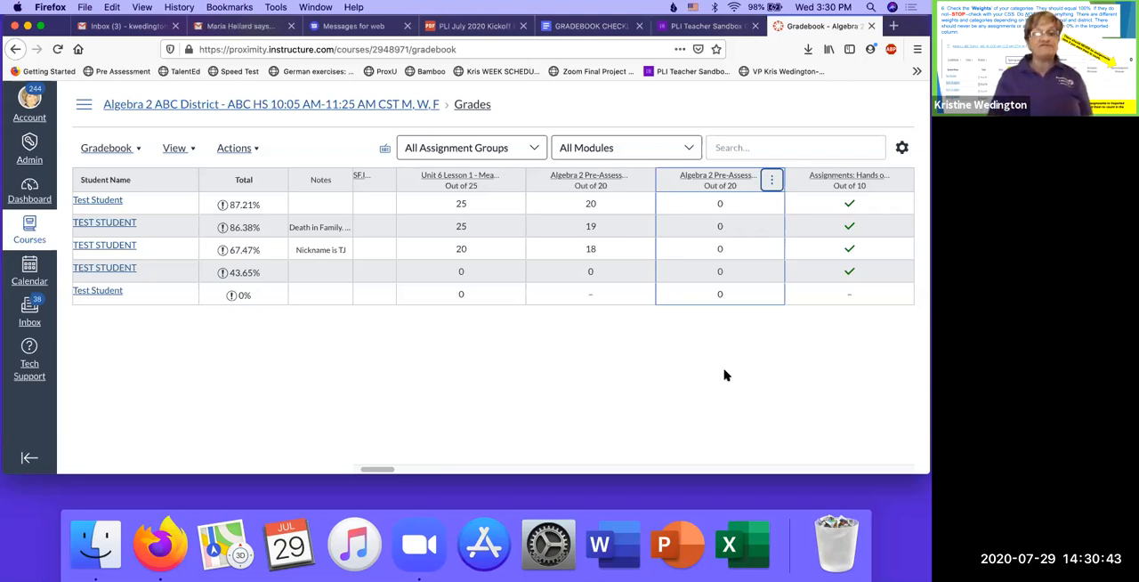
# - Enter 20 for the first two students in the second Algebra 2 Pre-Assessment column
pyautogui.click(772, 182)
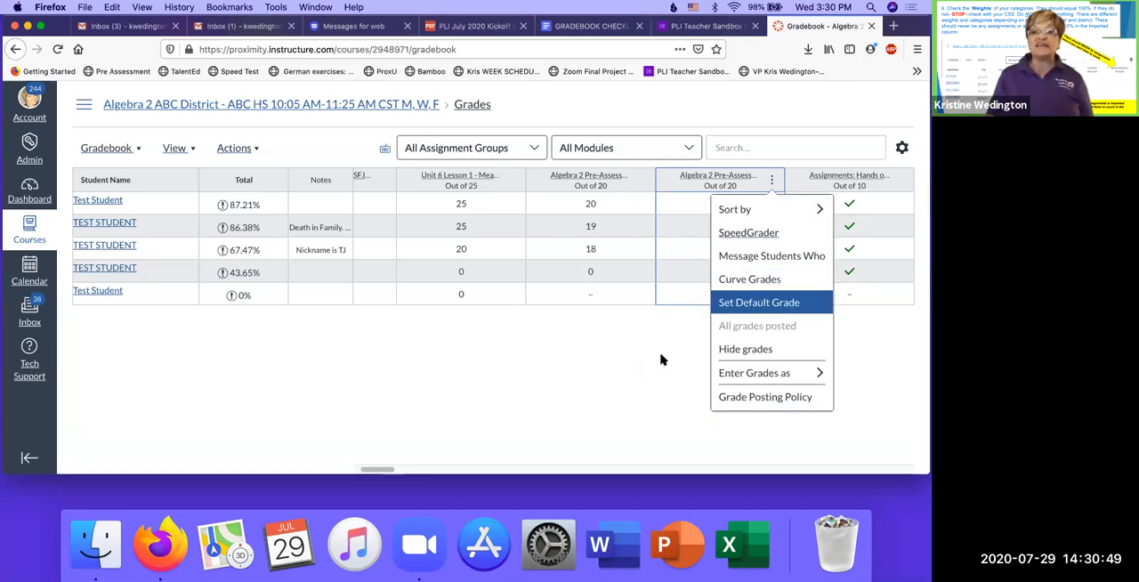
pyautogui.click(695, 309)
pyautogui.click(721, 207)
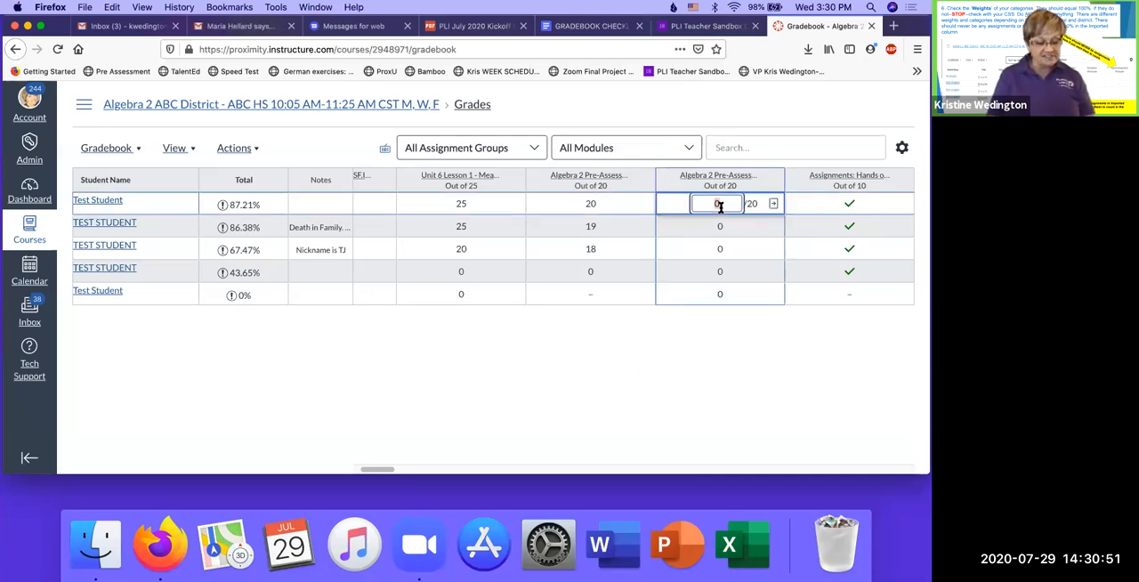
pyautogui.press('Return')
pyautogui.write('20')
pyautogui.press('Return')
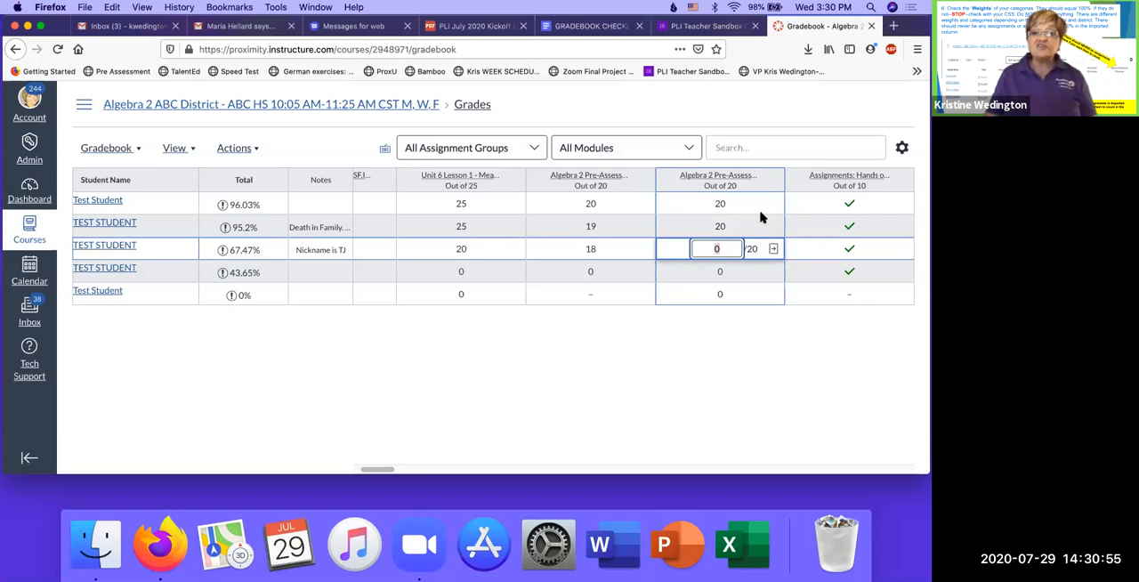
# - Set a default grade of 20 for the second Algebra 2 Pre-Assessment column, overwriting already-entered grades
pyautogui.click(772, 180)
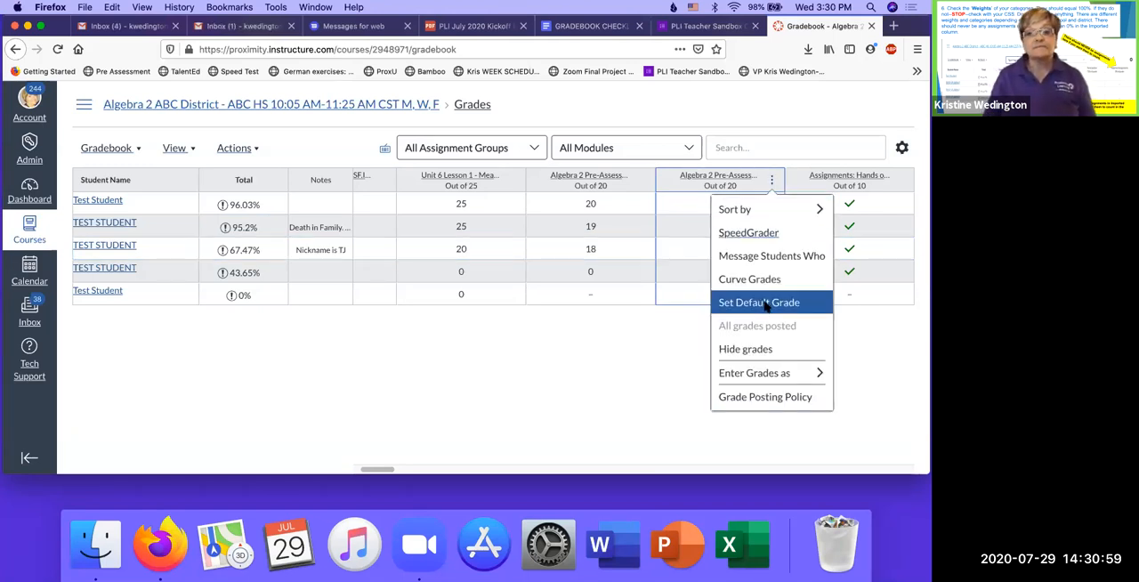
pyautogui.click(764, 303)
pyautogui.click(453, 303)
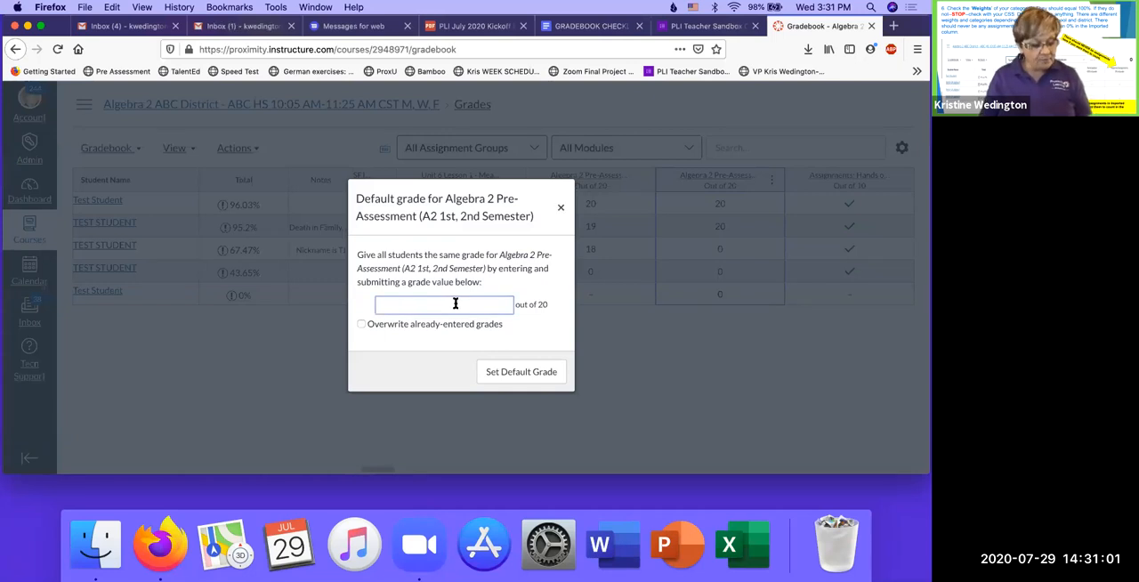
pyautogui.write('20')
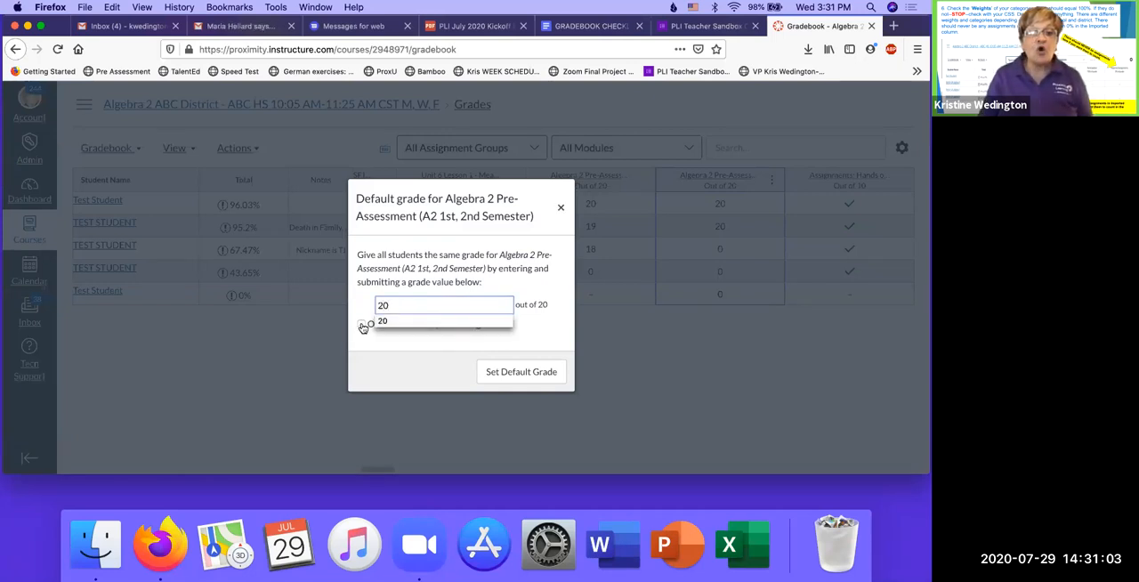
pyautogui.click(362, 327)
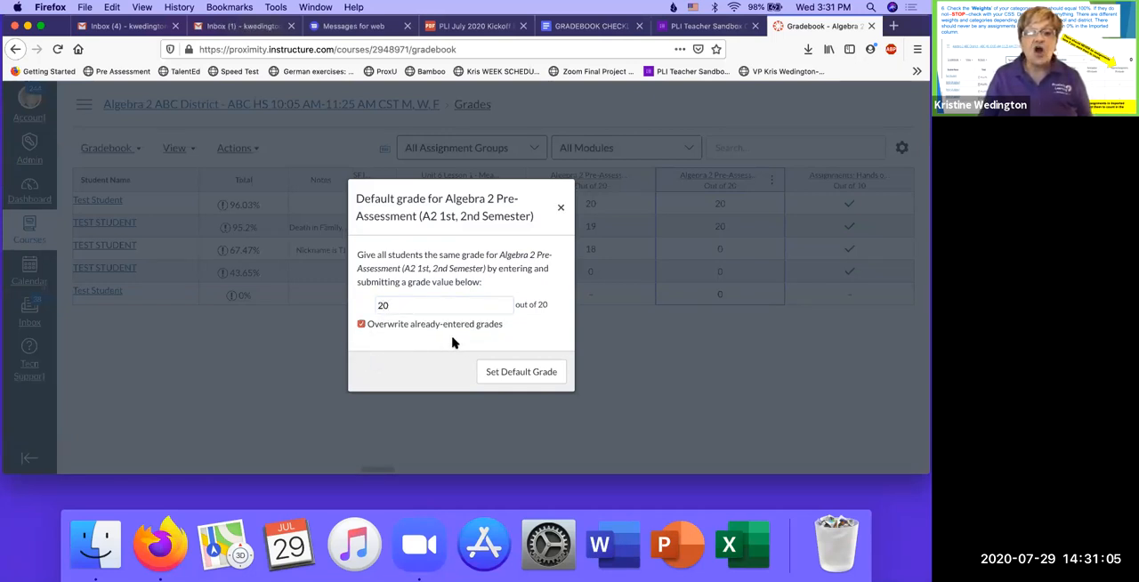
pyautogui.click(505, 370)
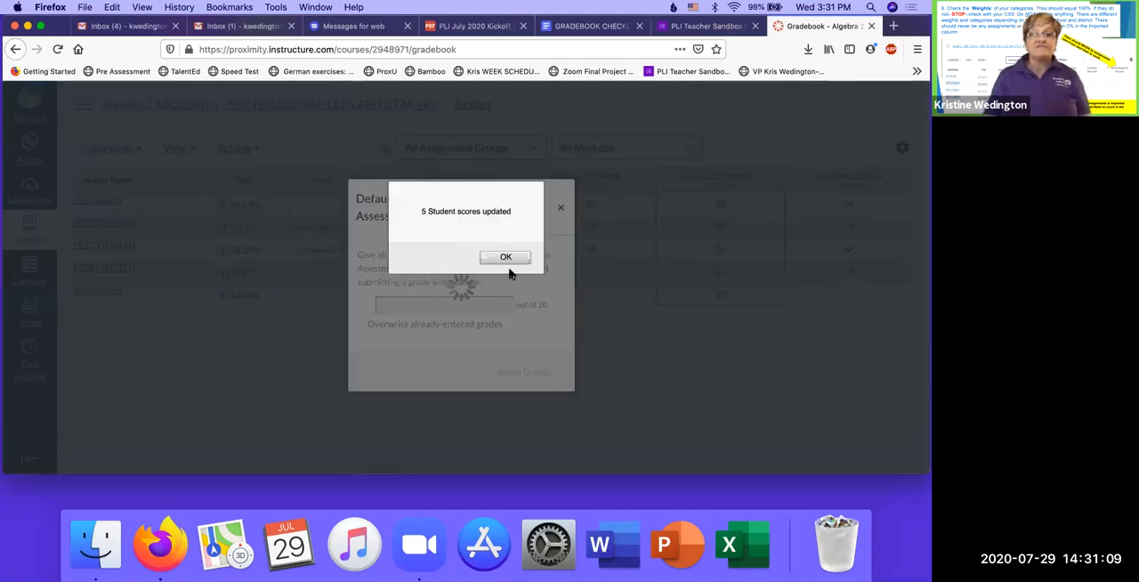
pyautogui.click(508, 257)
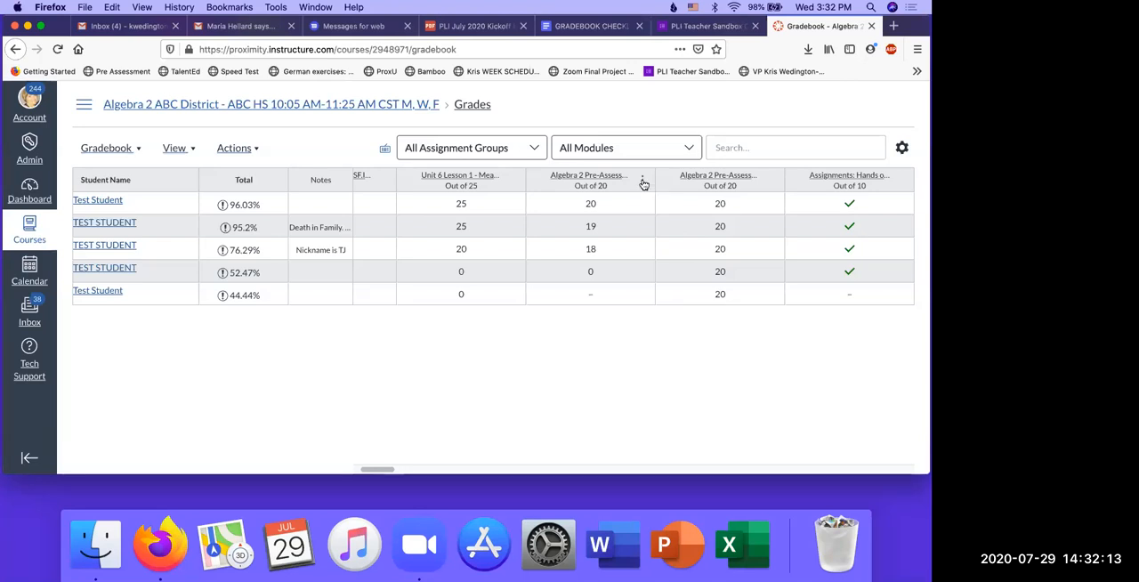
pyautogui.click(642, 182)
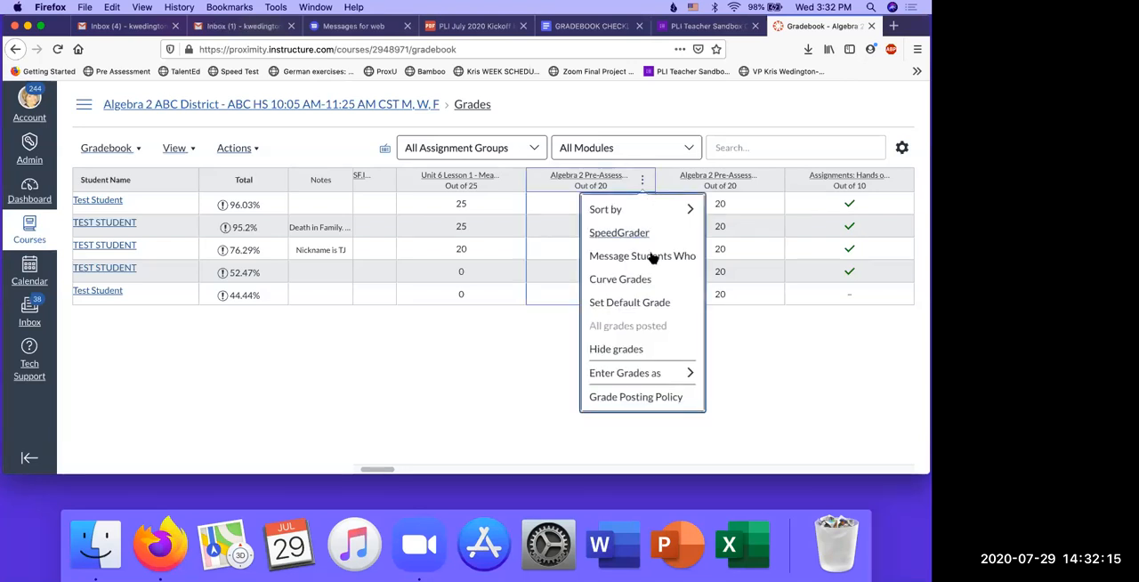
pyautogui.click(463, 359)
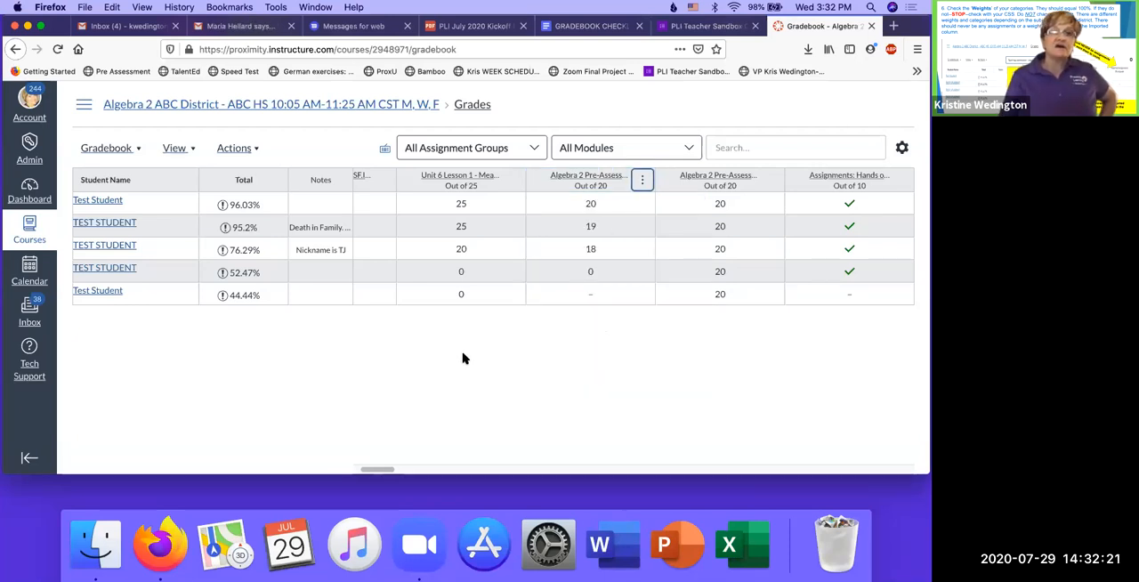
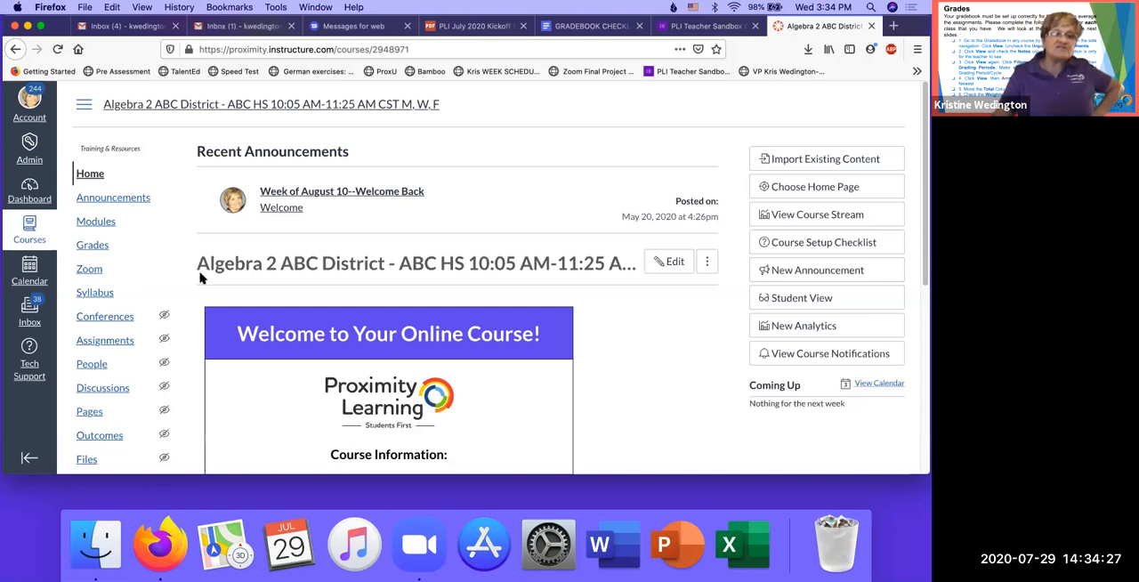
# - Open the bulk editing page for assignment dates from the course's Assignments page
pyautogui.click(120, 343)
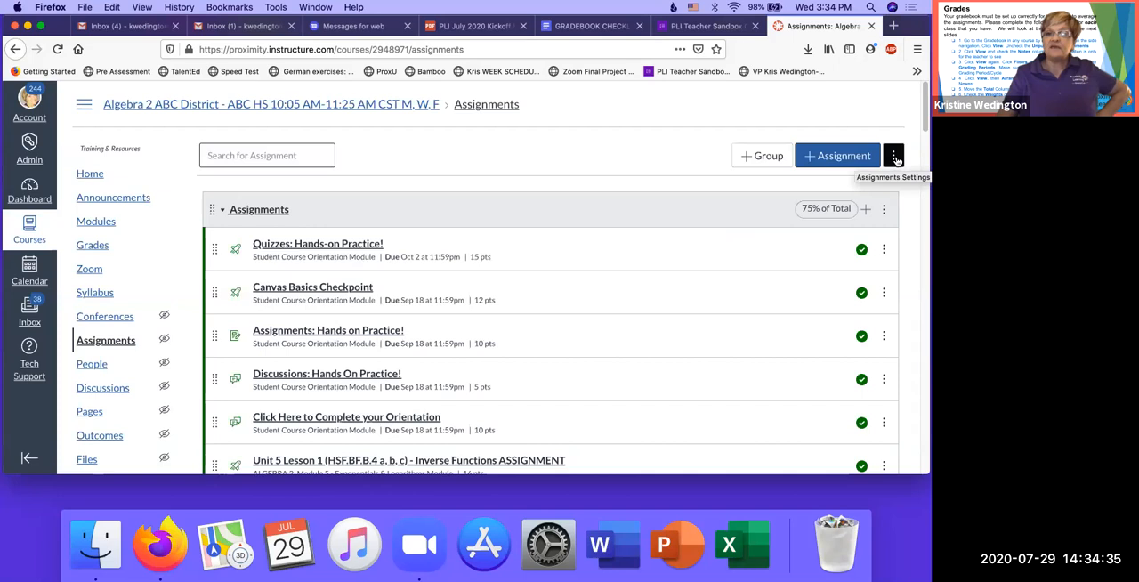
pyautogui.click(895, 157)
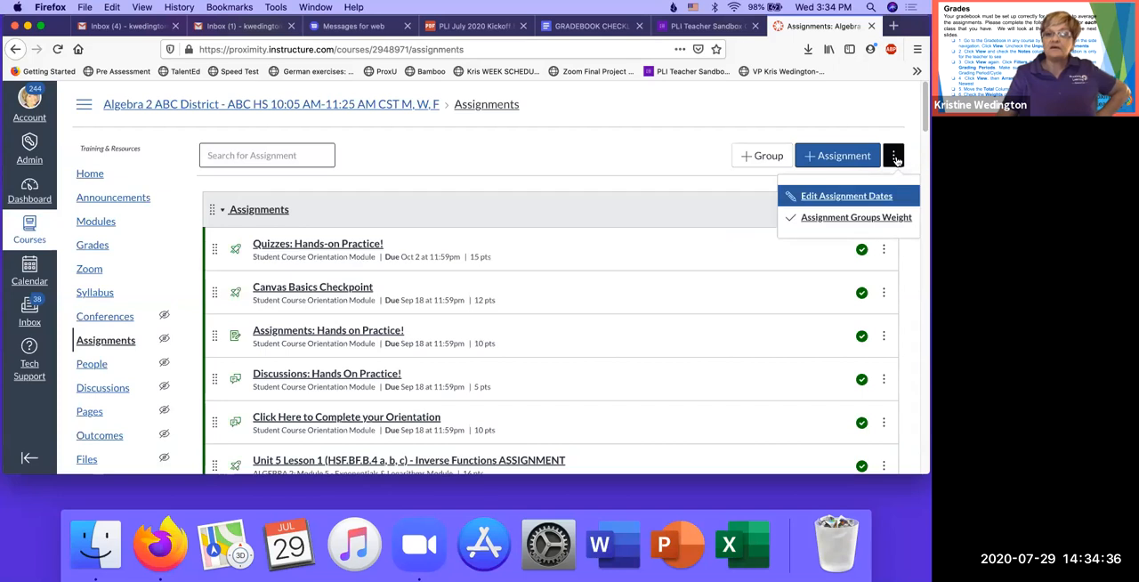
pyautogui.click(856, 198)
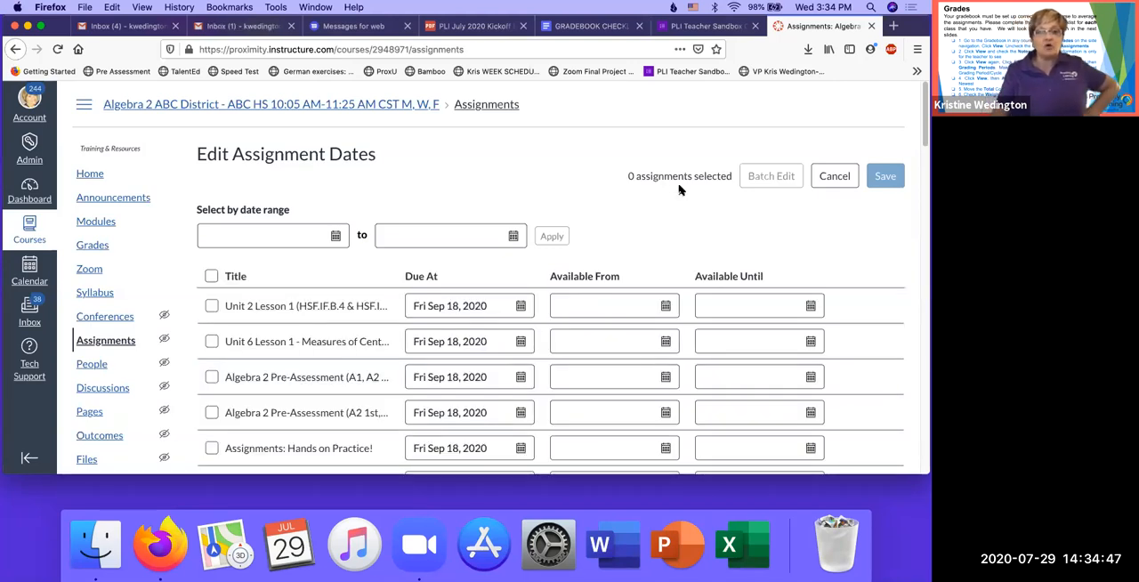
pyautogui.scroll(-1, 679, 189)
pyautogui.scroll(-2, 679, 190)
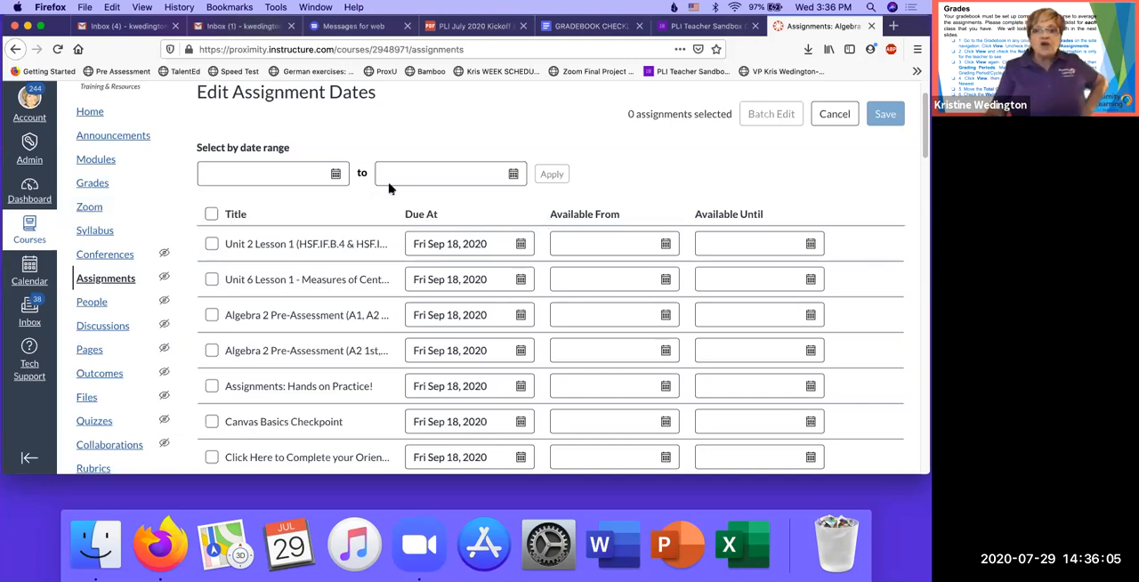
# - Set the due dates of Unit 2 Lesson 1 and Unit 6 Lesson 1 to Fri Sep 25, 2020
pyautogui.click(522, 245)
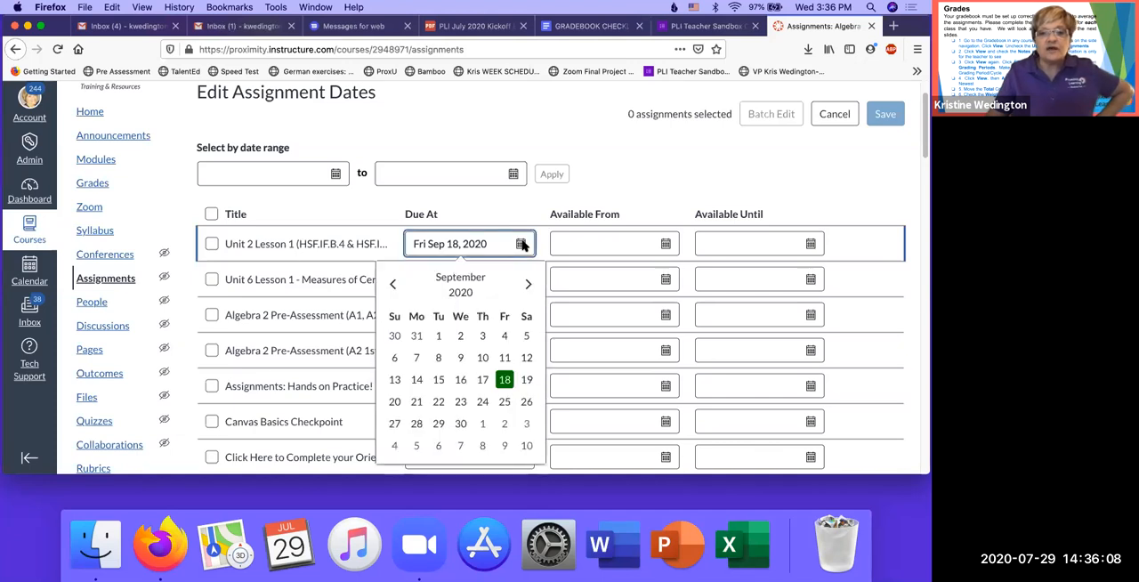
pyautogui.click(507, 401)
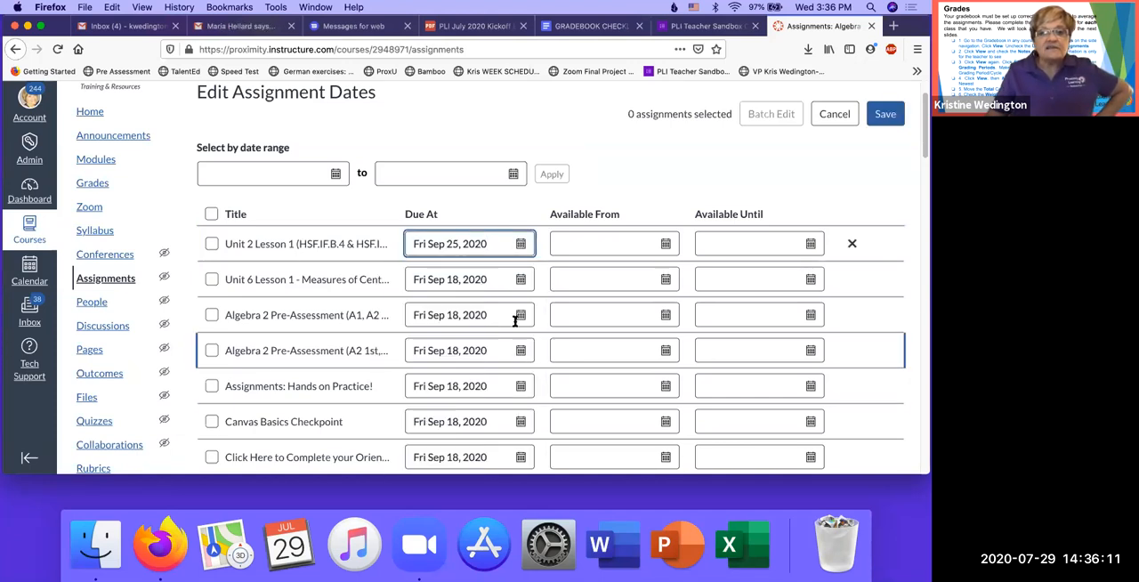
pyautogui.click(520, 282)
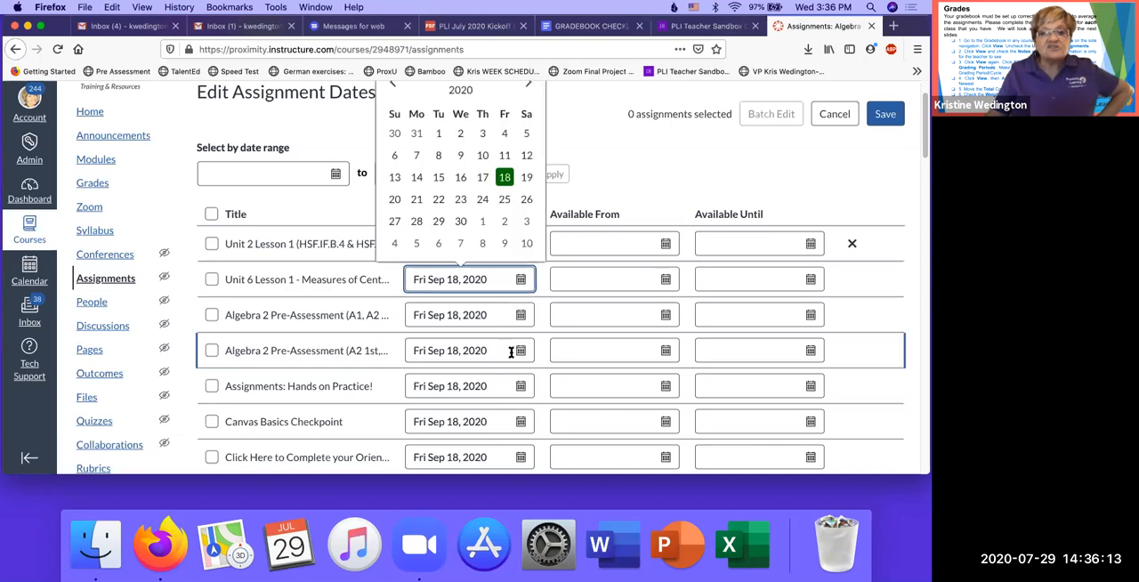
pyautogui.click(505, 199)
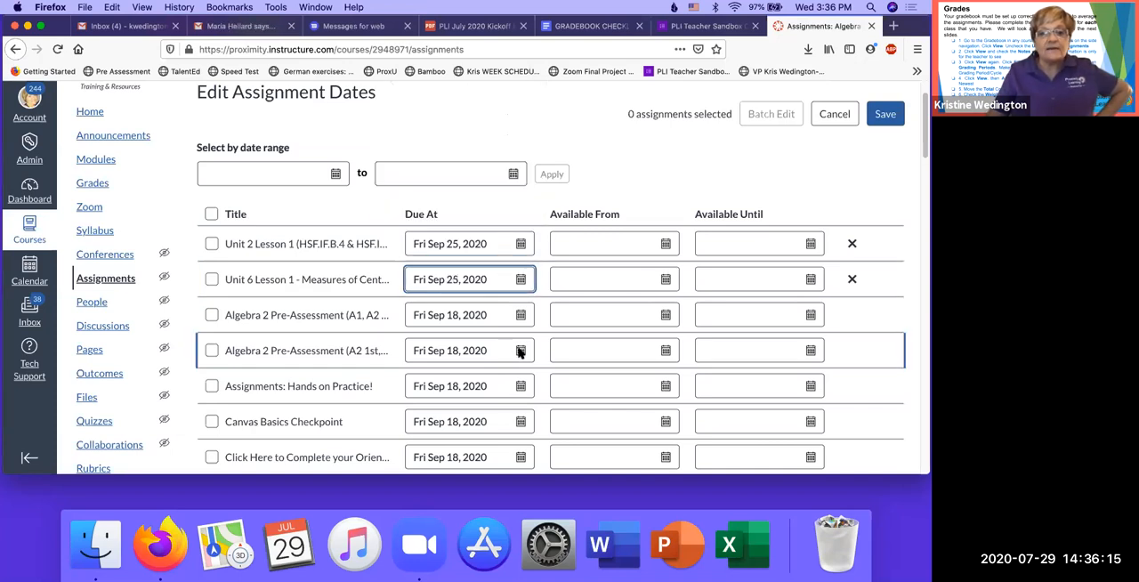
# - Set the due dates of the second Algebra 2 Pre-Assessment and Assignments: Hands on Practice! to Fri Oct 2, 2020
pyautogui.click(521, 351)
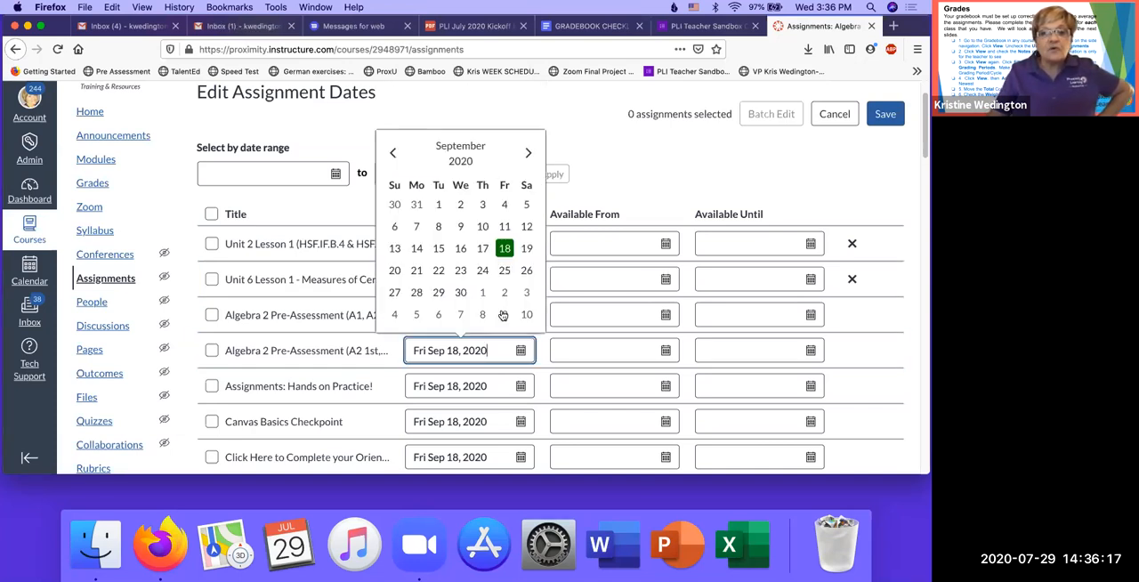
pyautogui.click(504, 293)
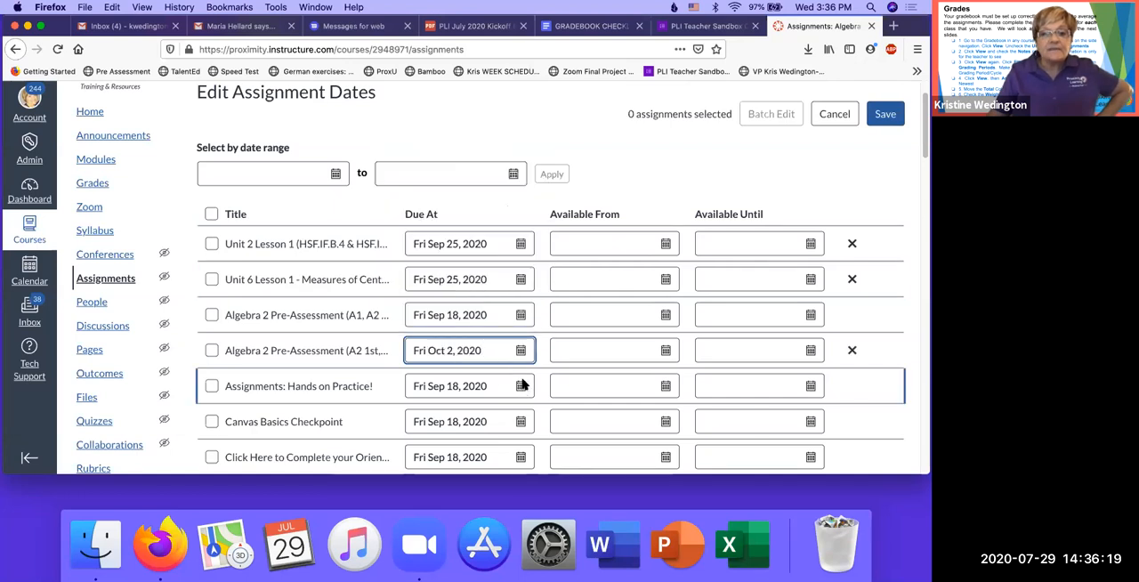
pyautogui.click(522, 387)
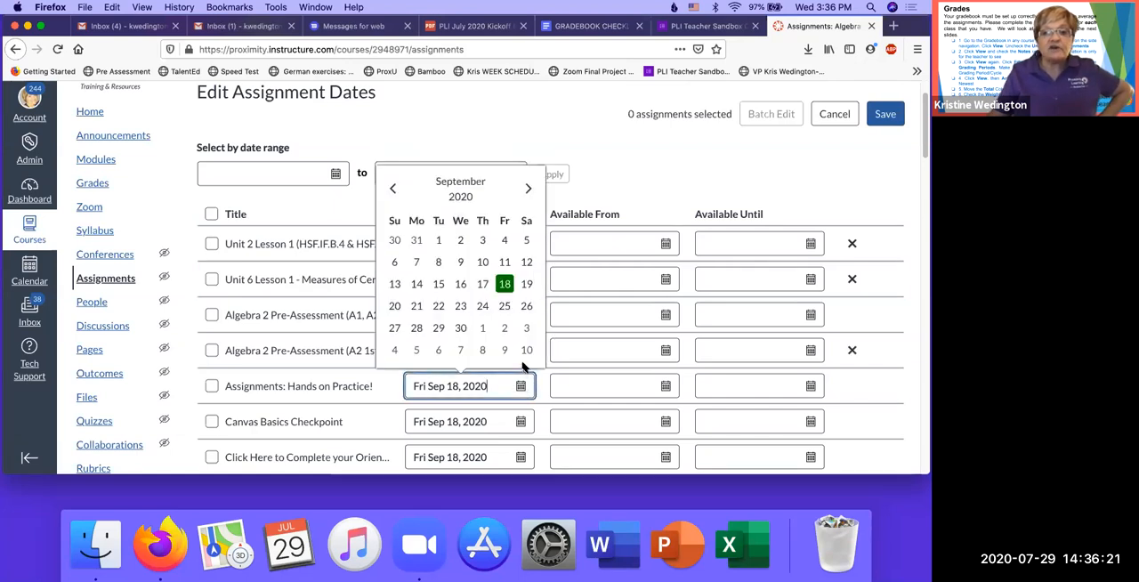
pyautogui.click(523, 425)
# - Set the Canvas Basics Checkpoint due date to Fri Oct 9, 2020, and save all the edited assignment dates
pyautogui.click(521, 424)
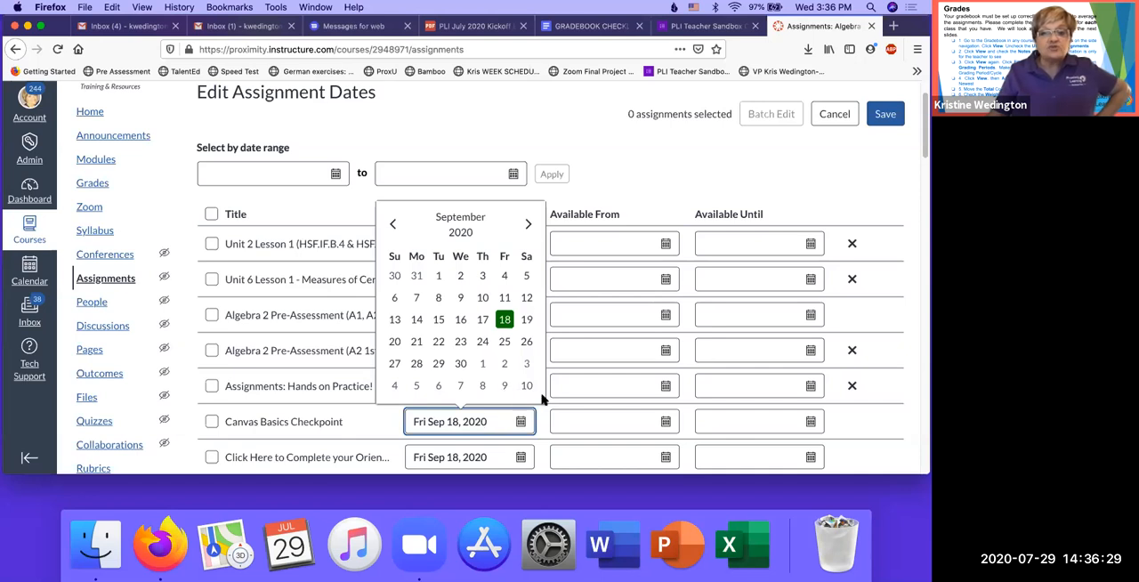
pyautogui.click(504, 385)
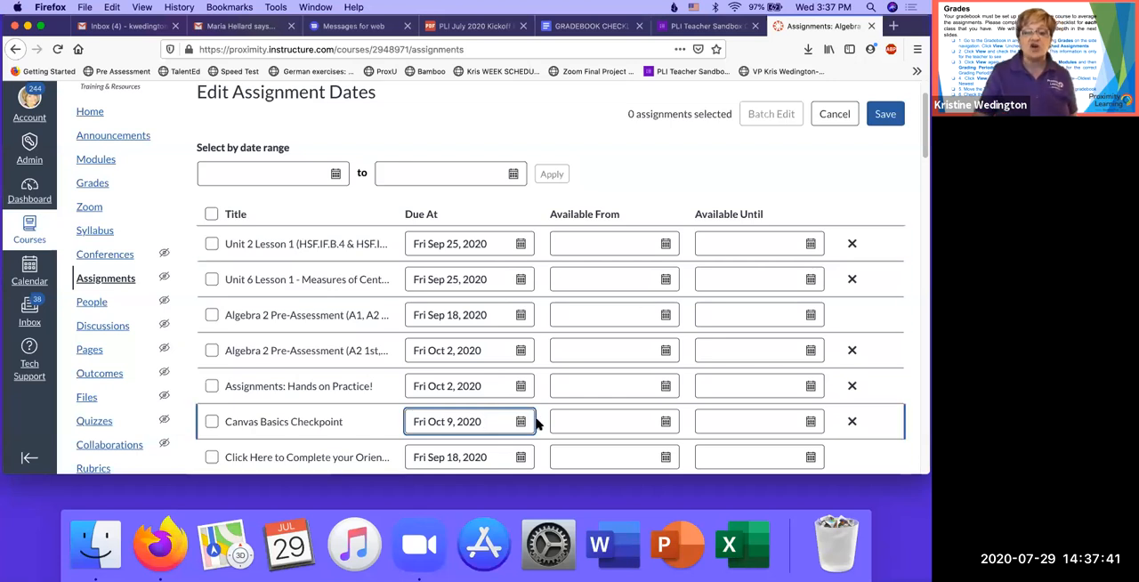
pyautogui.scroll(-10, 537, 424)
pyautogui.scroll(6, 539, 433)
pyautogui.scroll(5, 588, 429)
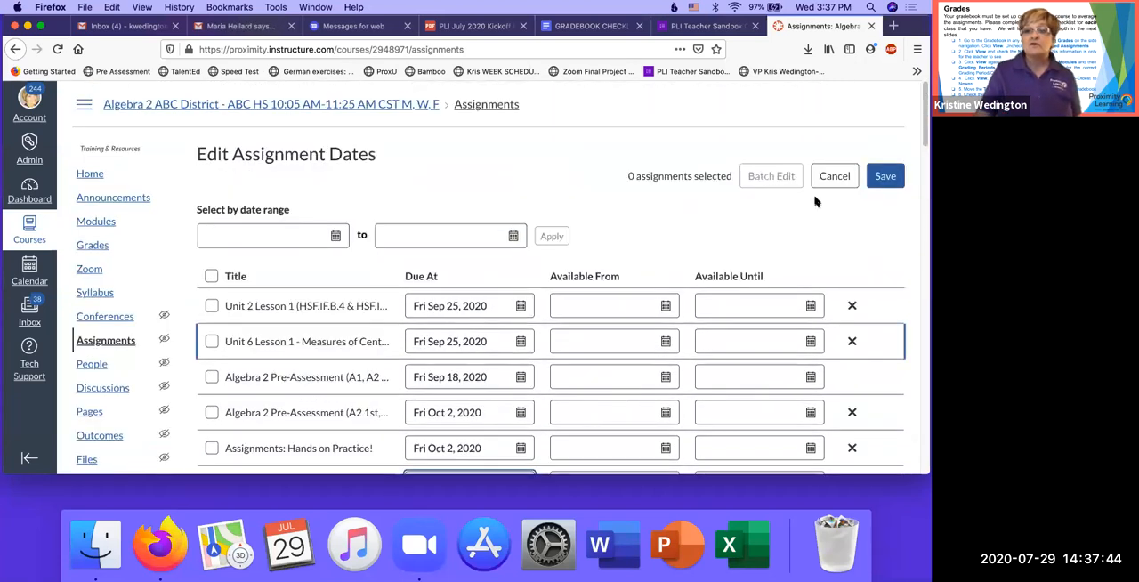
pyautogui.click(879, 179)
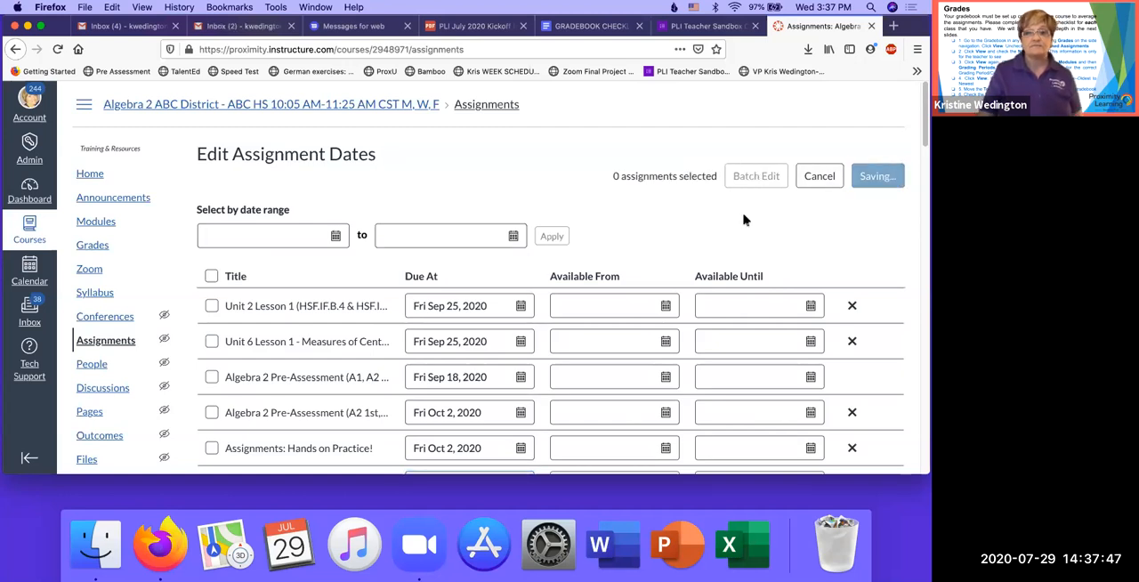